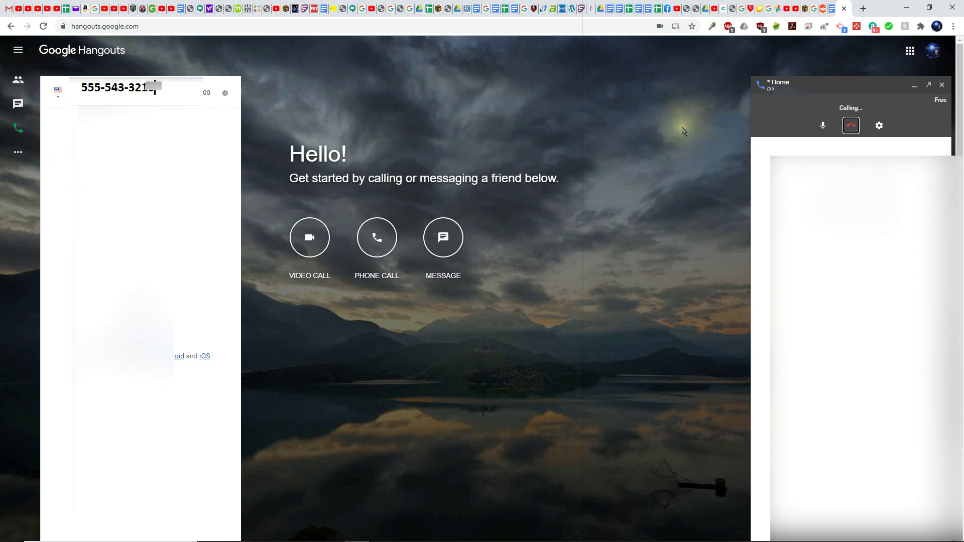
Step: End the Hangouts phone call and close the call window
left_click(851, 126)
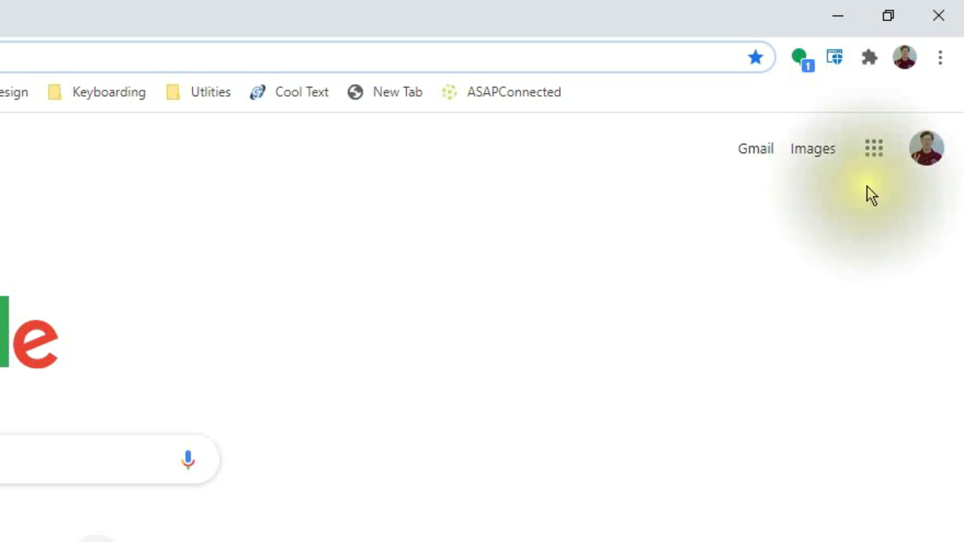
Step: Go to Google Drive from the apps grid and open the Projects folder
left_click(871, 159)
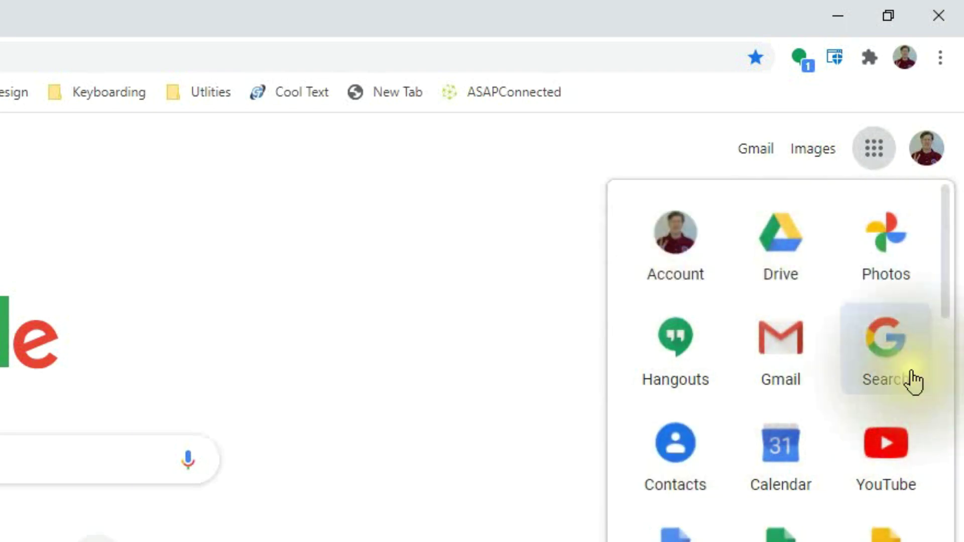
left_click(780, 261)
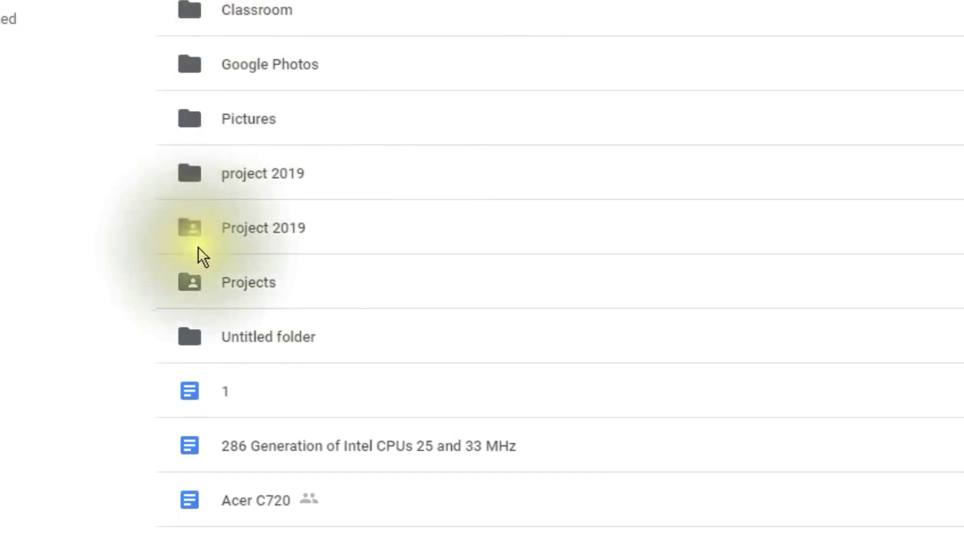
left_click(237, 284)
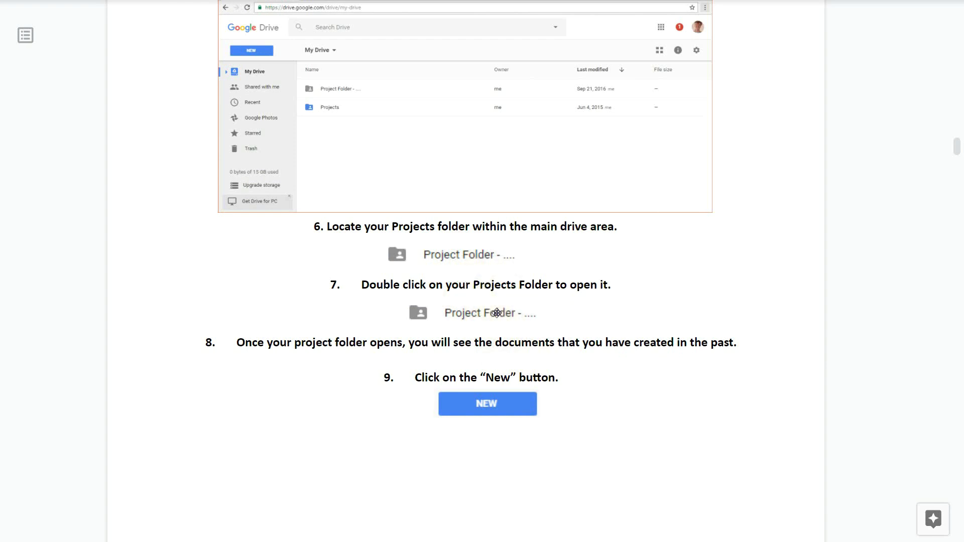
double_click(246, 279)
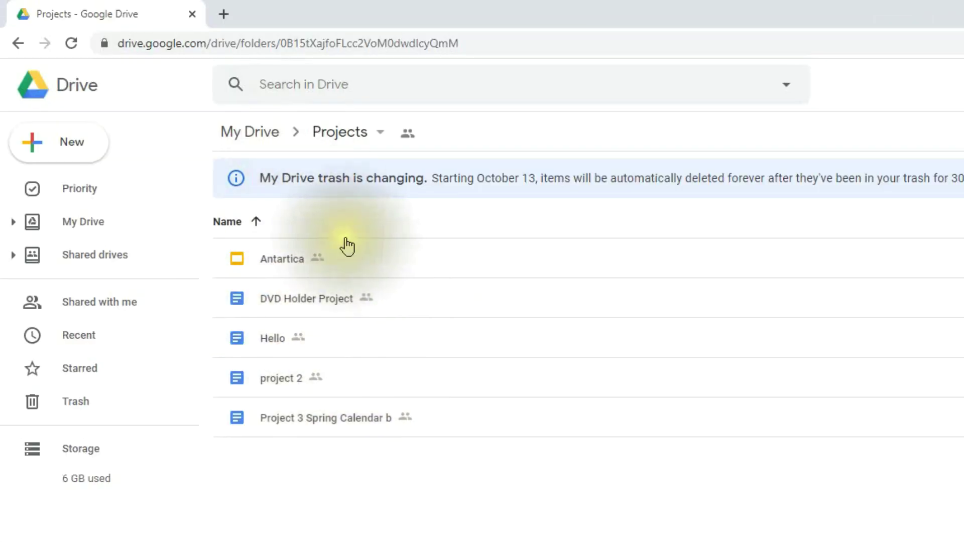
left_click(64, 147)
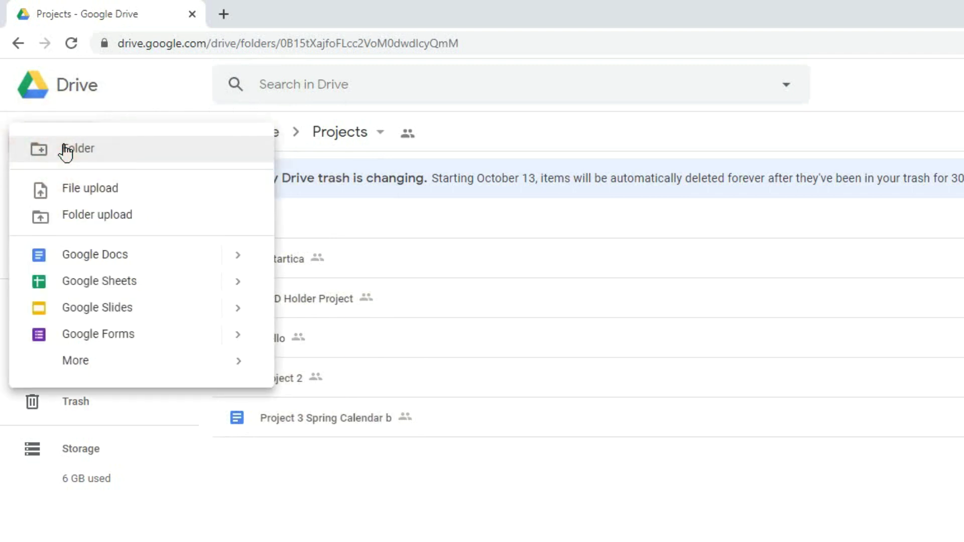
Step: Create a new Google Doc in the shared Projects folder, confirming Create and Share
left_click(73, 261)
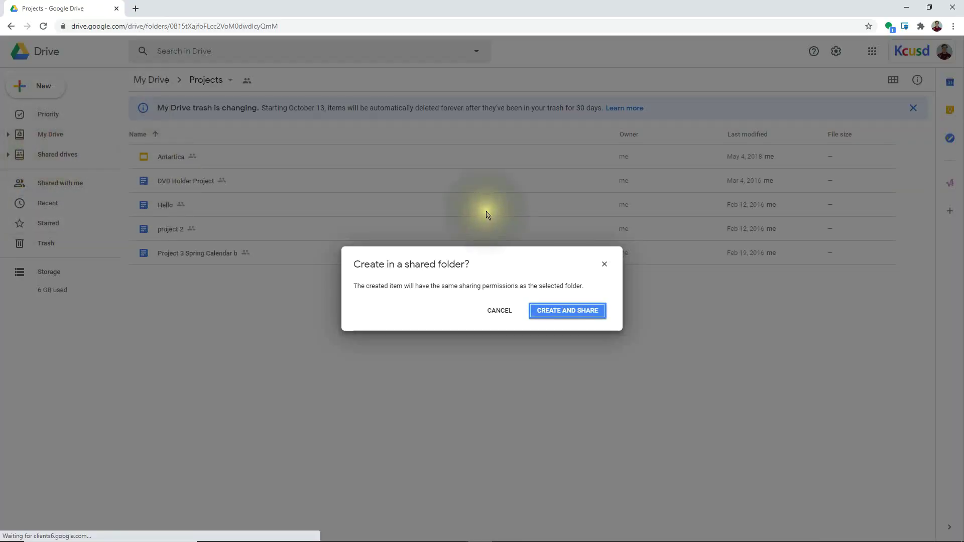
left_click(553, 314)
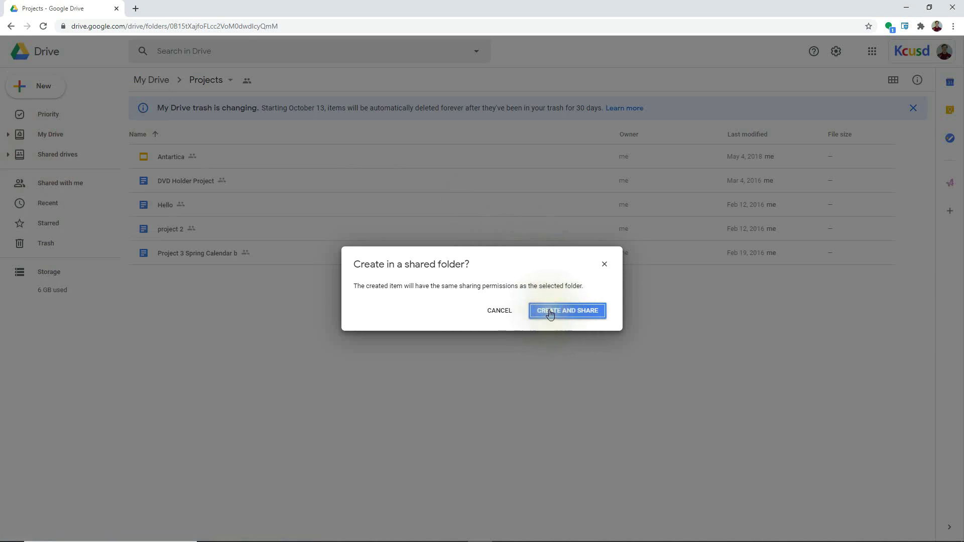
left_click(553, 311)
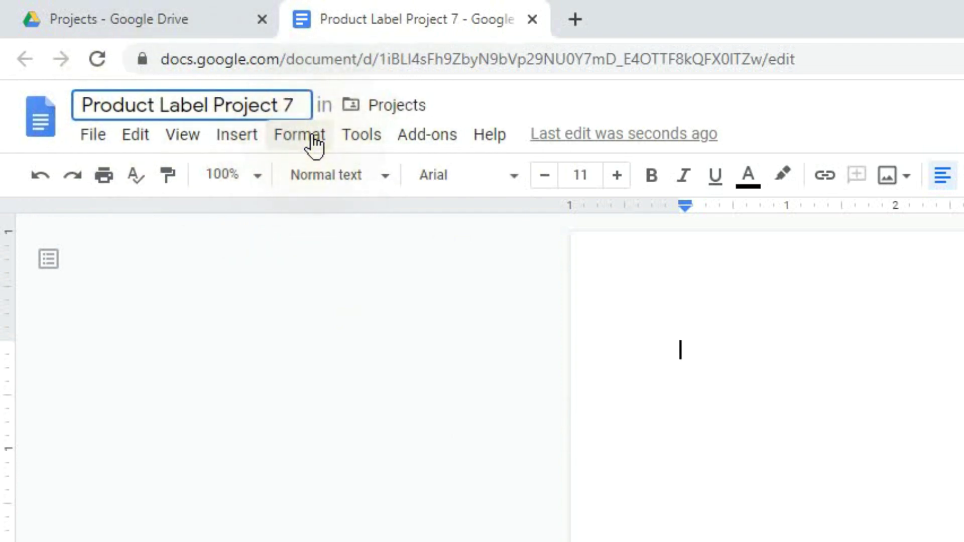
Step: Confirm the 'Product Label Project 7' title and insert a 1 x 1 table as the label box
key("Return")
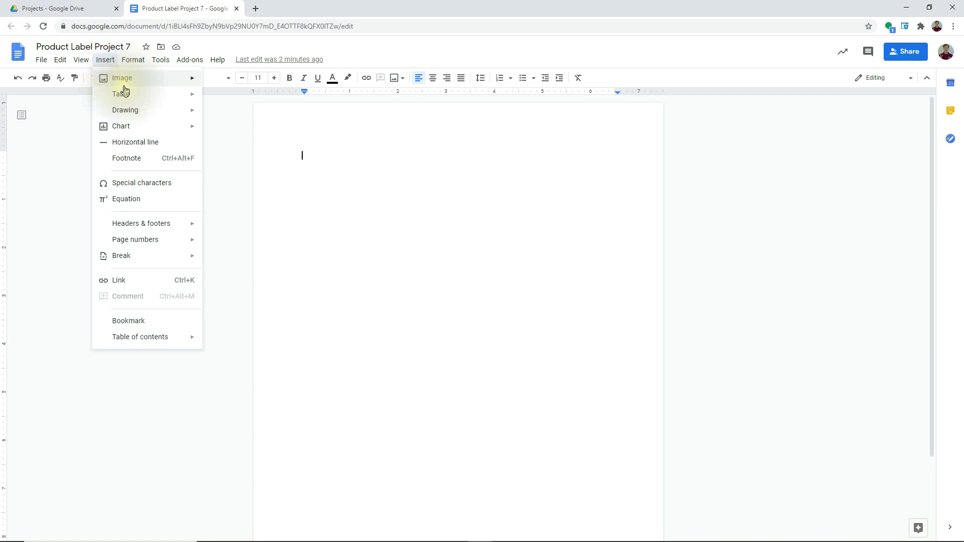
mouse_move(129, 98)
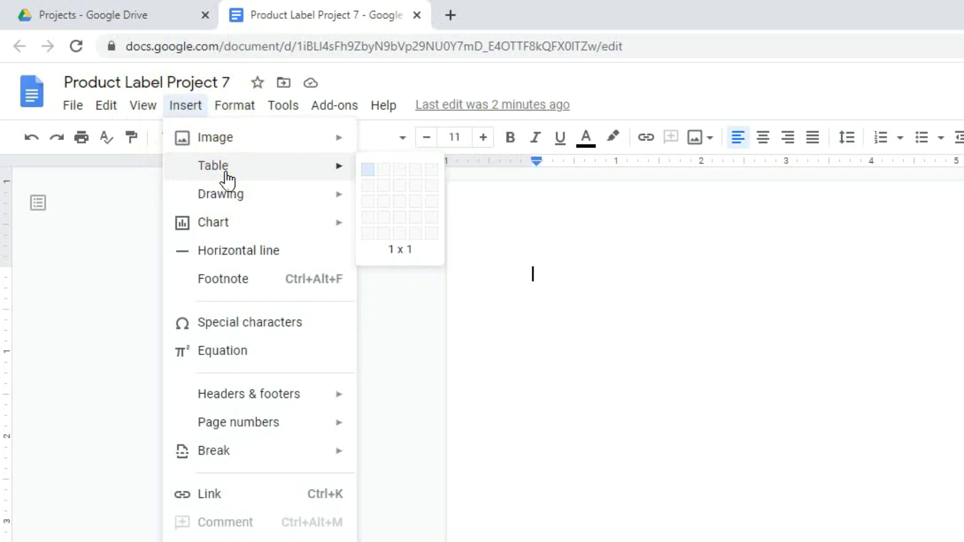
left_click(367, 171)
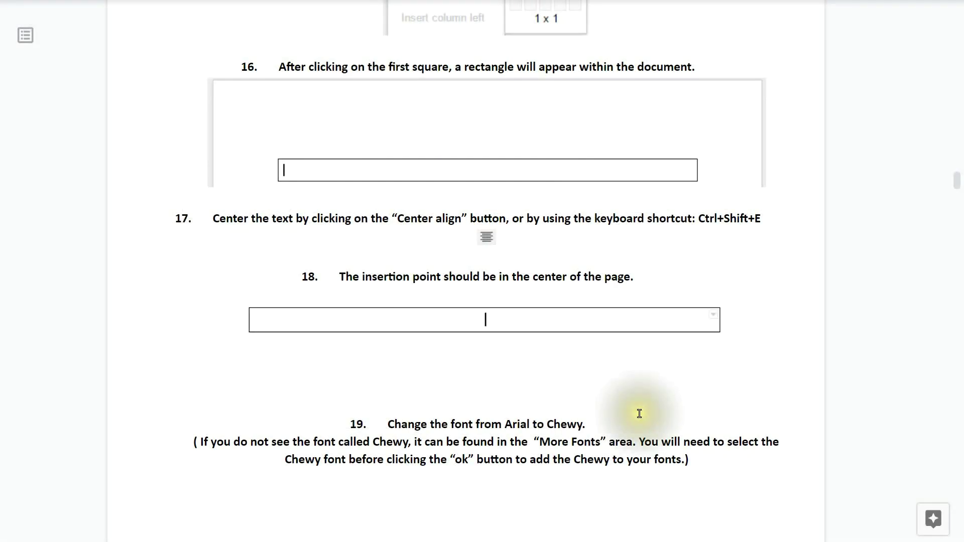
scroll(642, 418, "down", 2)
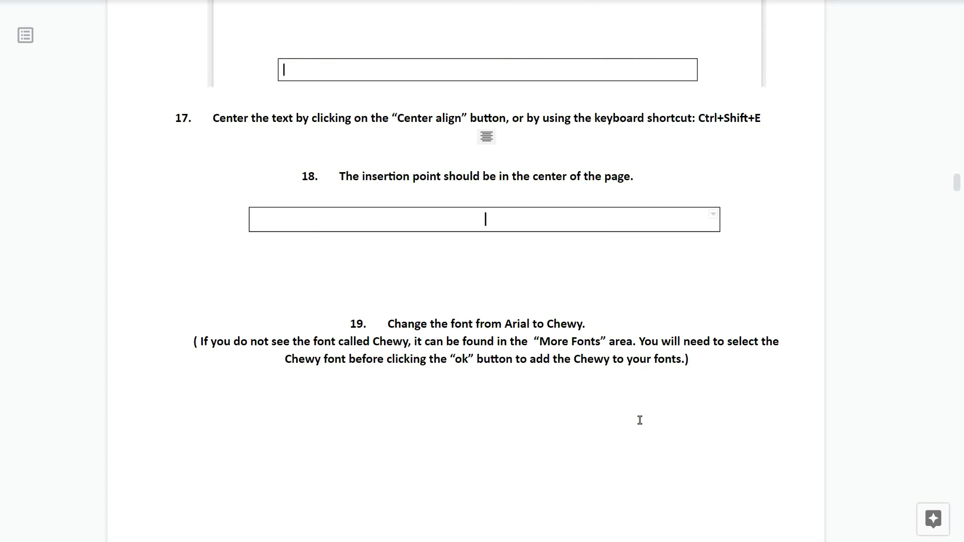
scroll(628, 417, "down", 4)
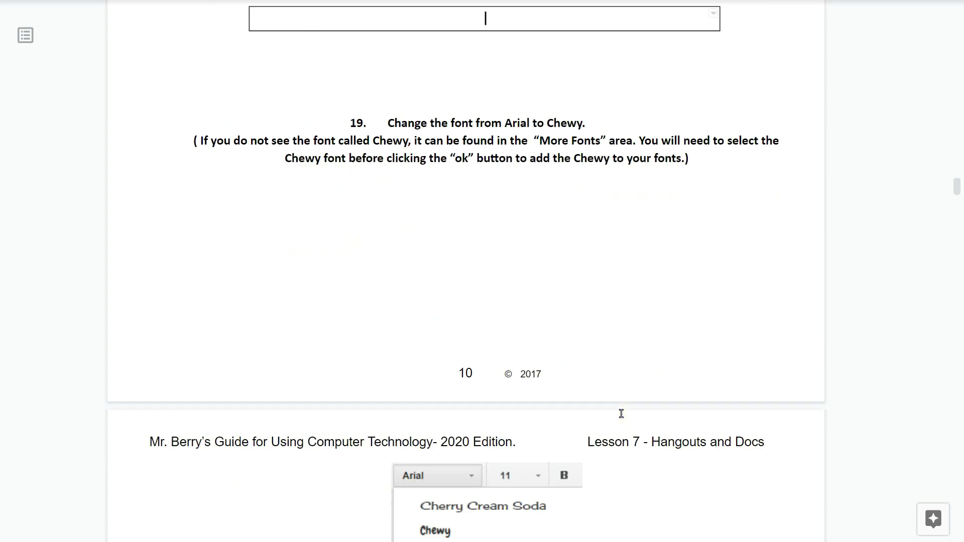
left_click(210, 79)
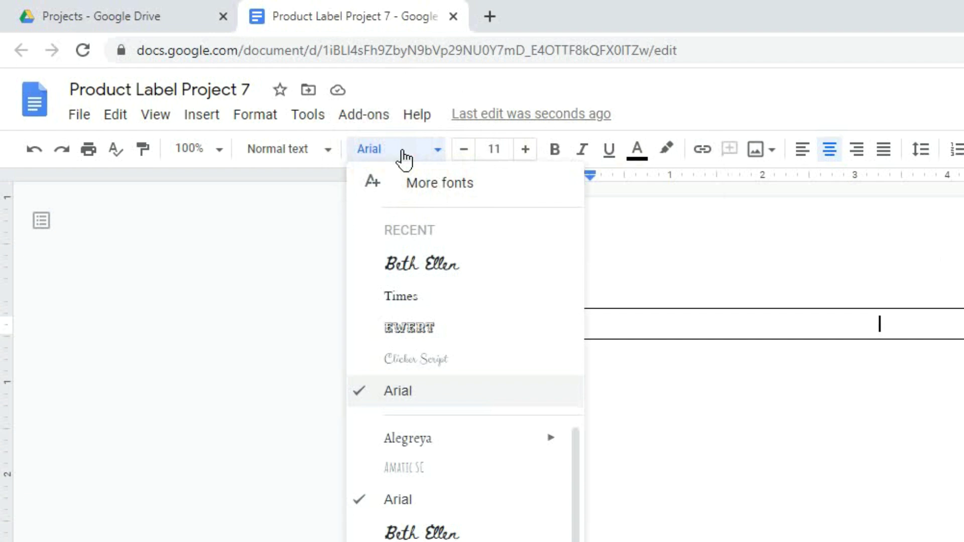
Step: Add the Chewy font from the font library and apply it
left_click(403, 159)
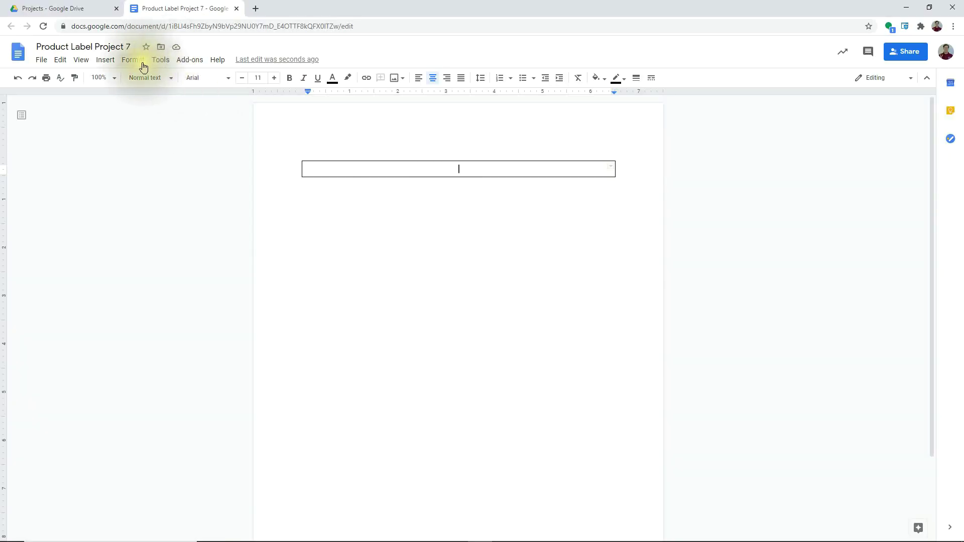
left_click(203, 78)
left_click(210, 89)
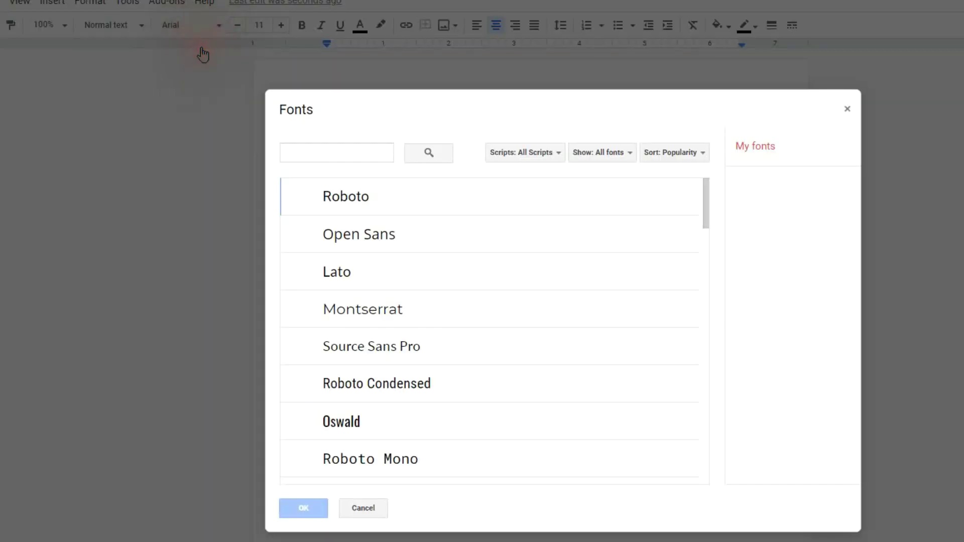
left_click(338, 153)
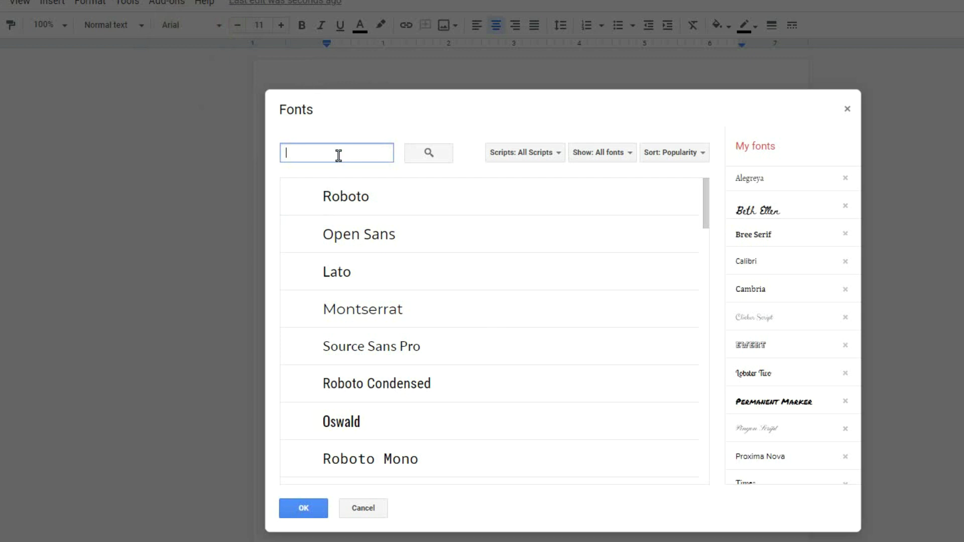
type("Chewy")
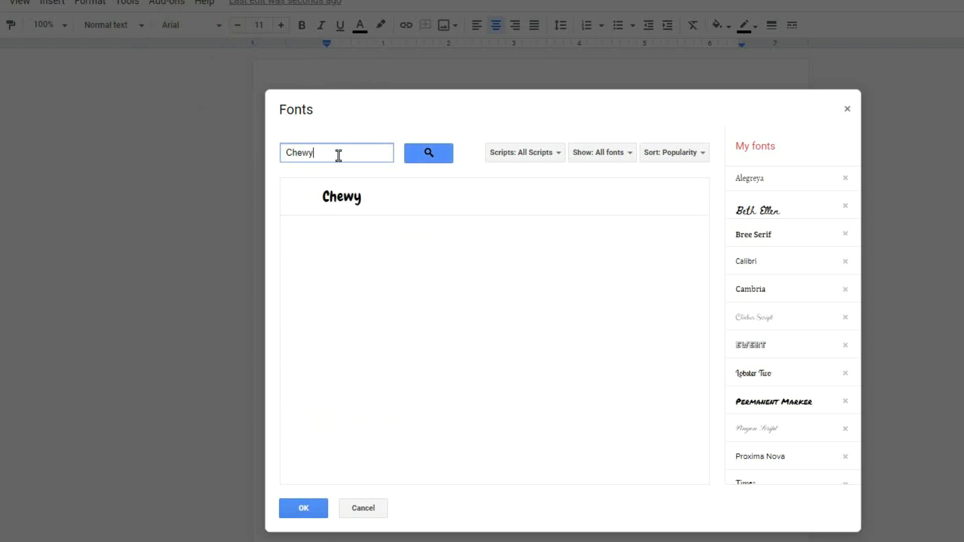
left_click(359, 197)
left_click(317, 513)
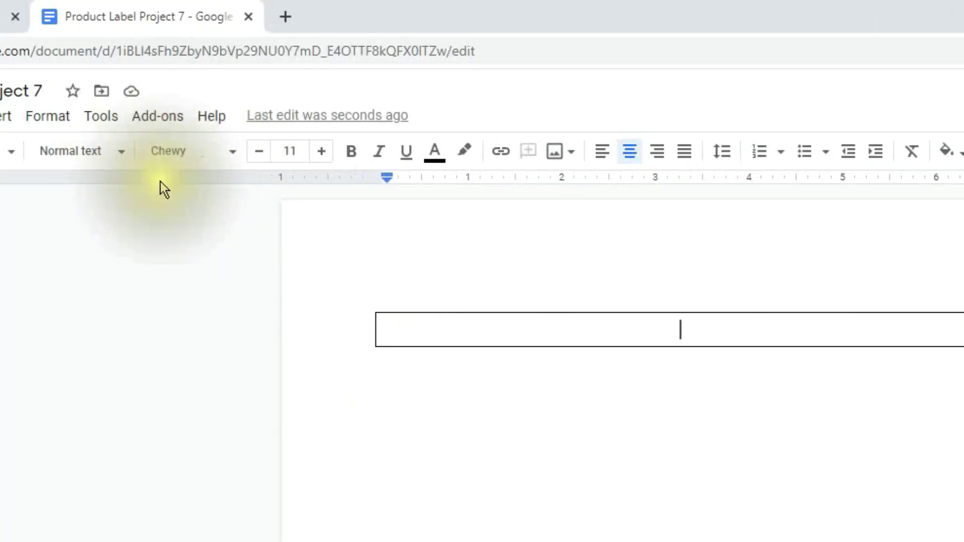
Step: Set the font size to 36 for the label title
left_click(304, 151)
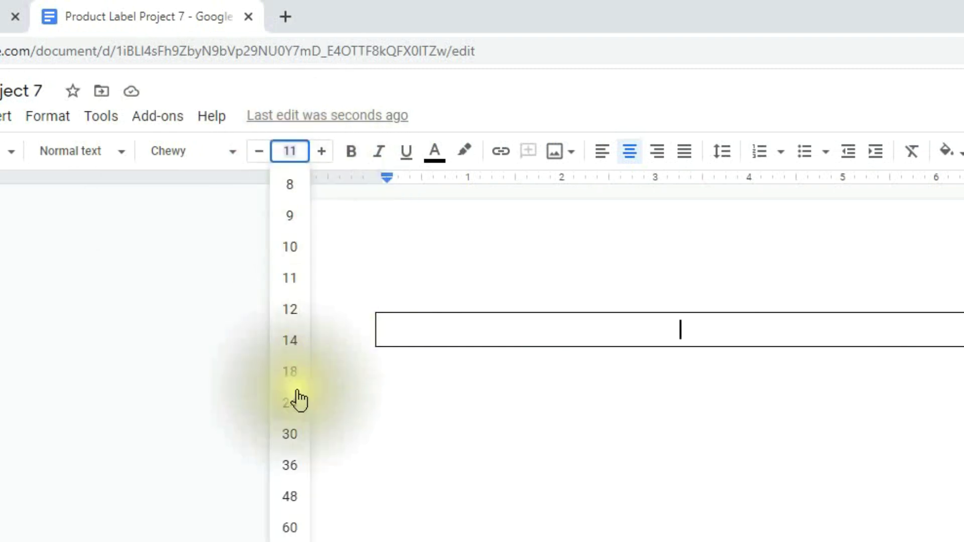
left_click(291, 475)
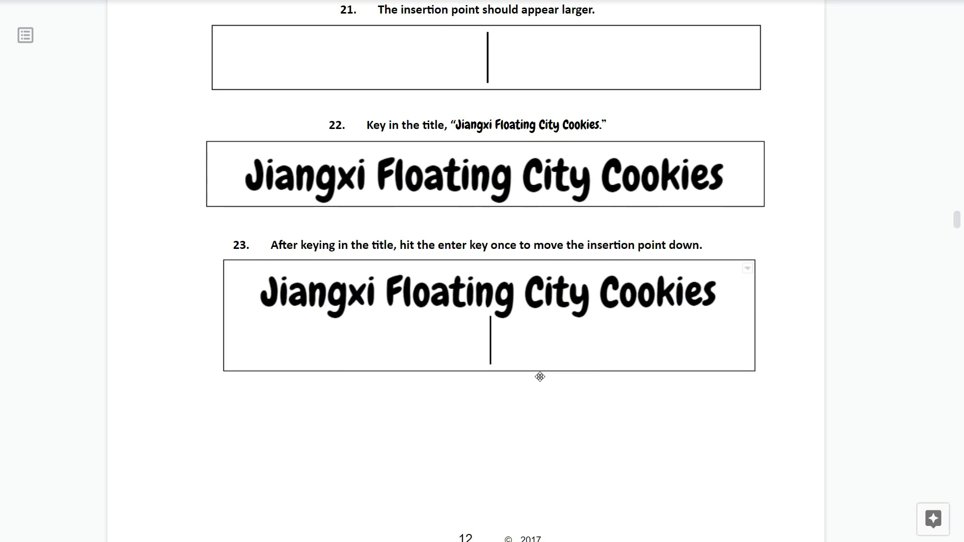
scroll(523, 353, "down", 2)
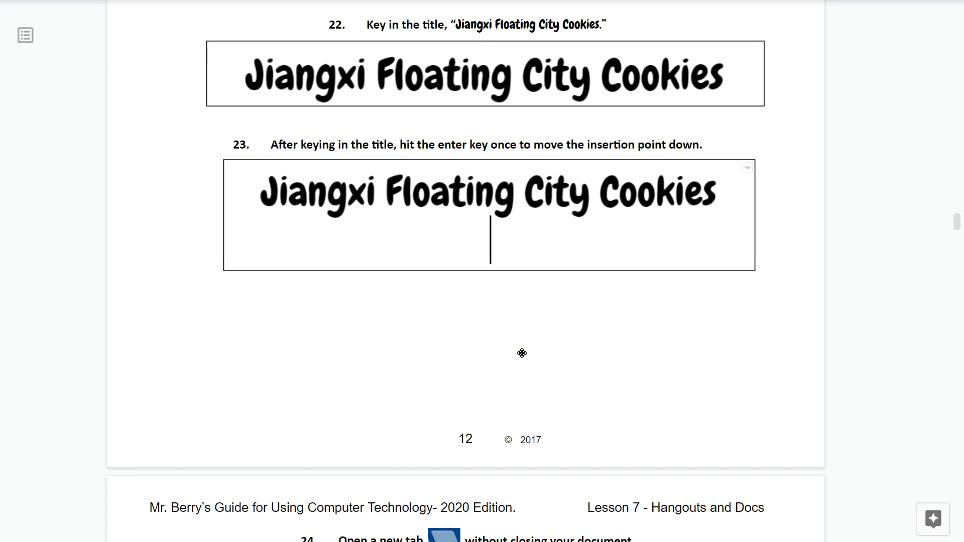
scroll(565, 397, "down", 5)
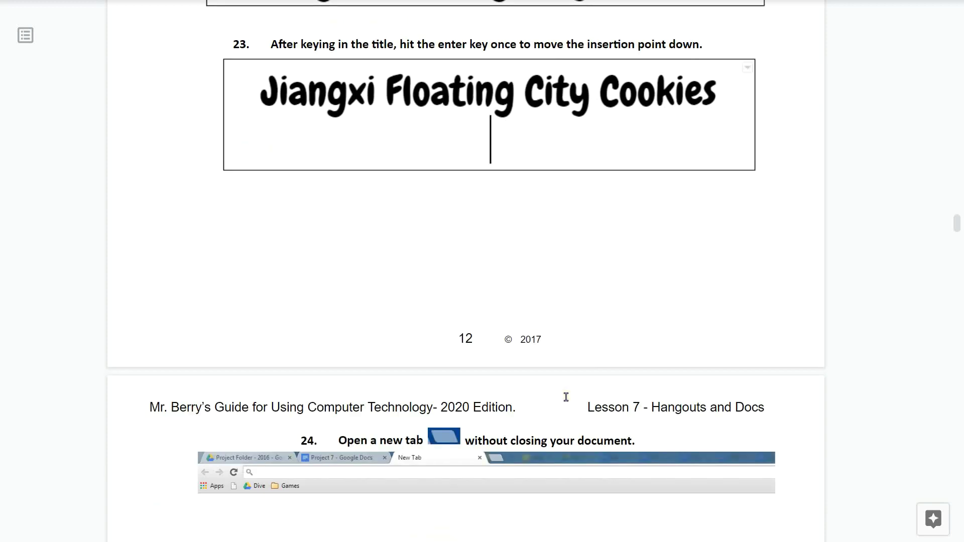
scroll(566, 397, "down", 3)
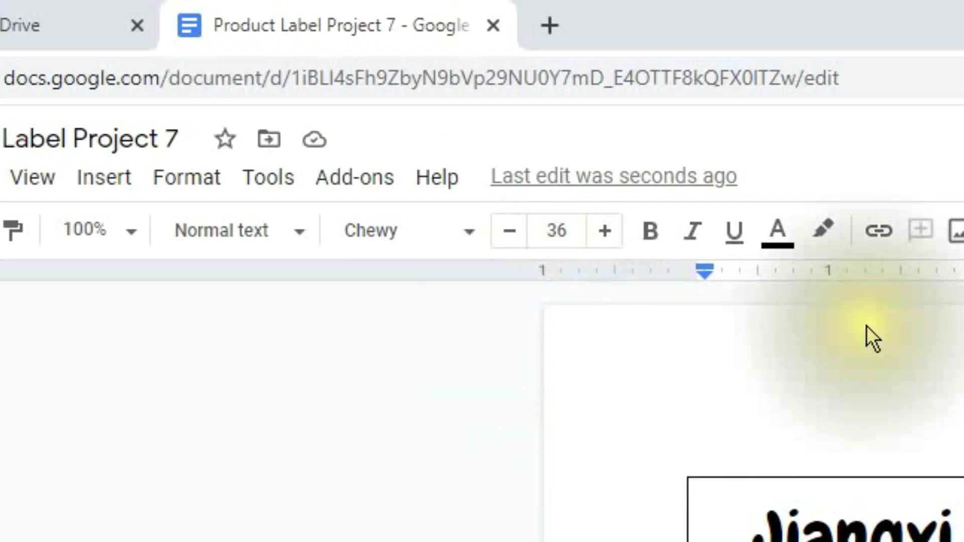
Step: Search Google for 'Jiangxi Floating City' in a new tab and view the image results
left_click(548, 26)
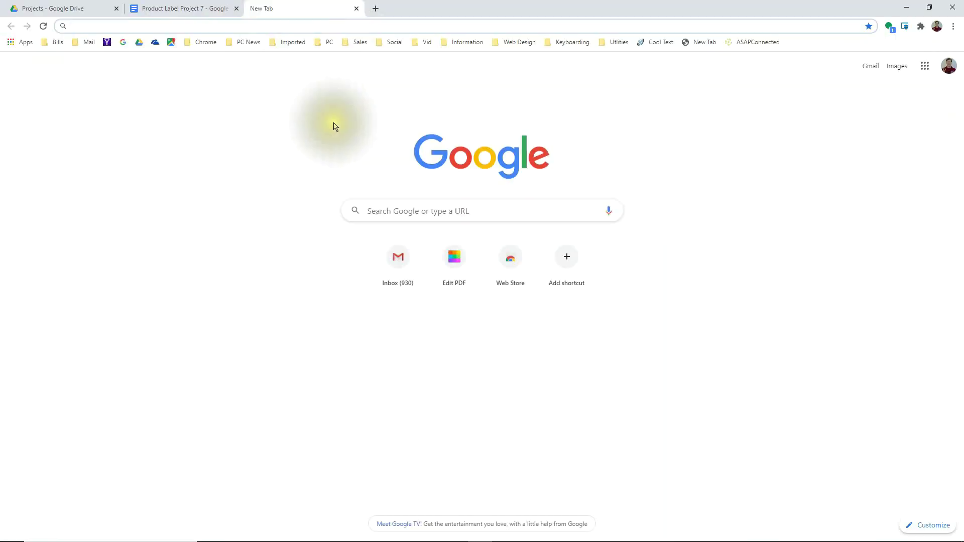
left_click(395, 202)
type("Jiangxi Floating City")
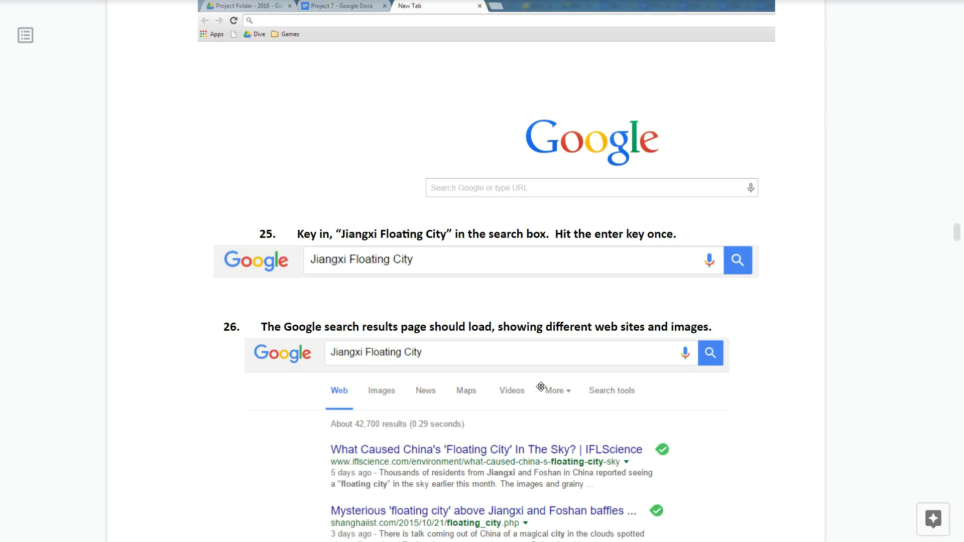
key("Return")
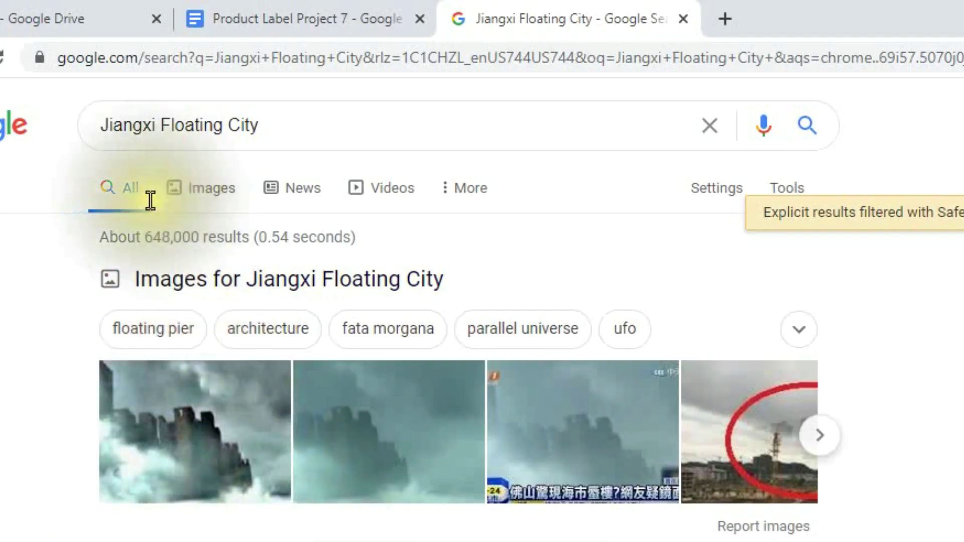
left_click(208, 193)
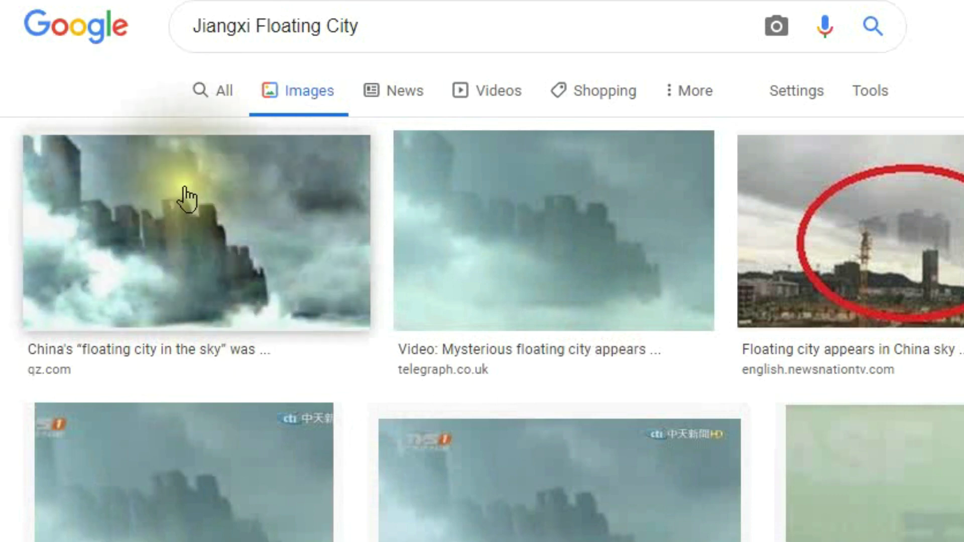
Step: Copy the first floating-city image from the search results
right_click(205, 223)
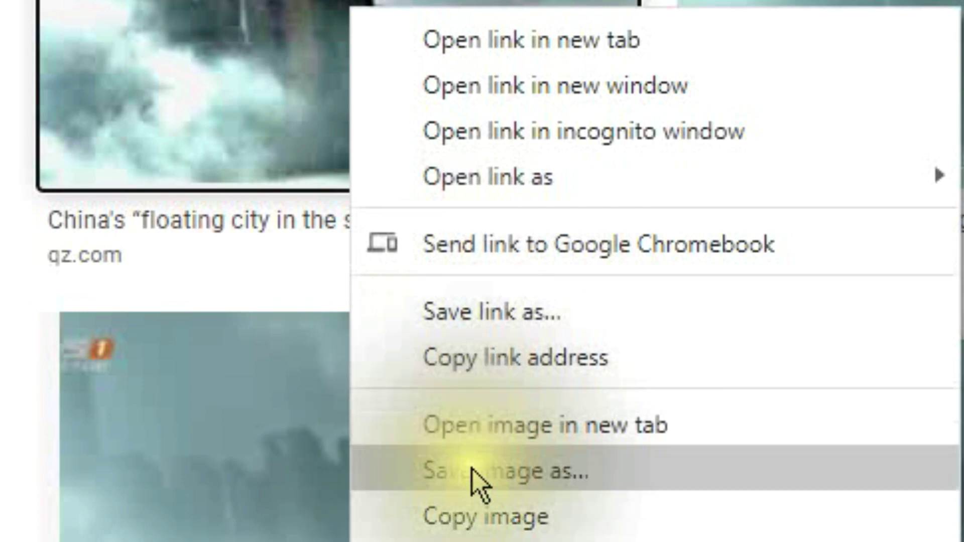
left_click(480, 525)
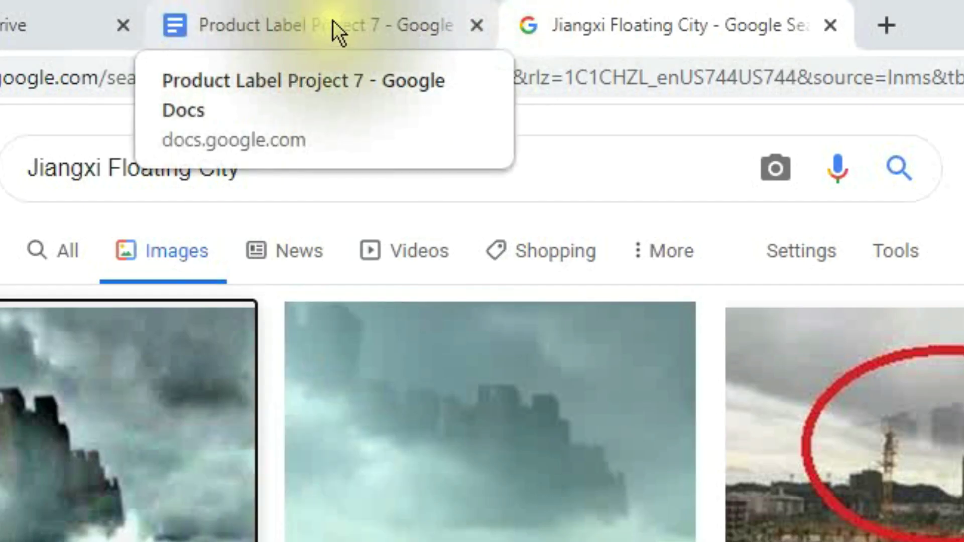
Step: Paste the floating-city image into the label box, resize it, and place the cursor below
left_click(279, 28)
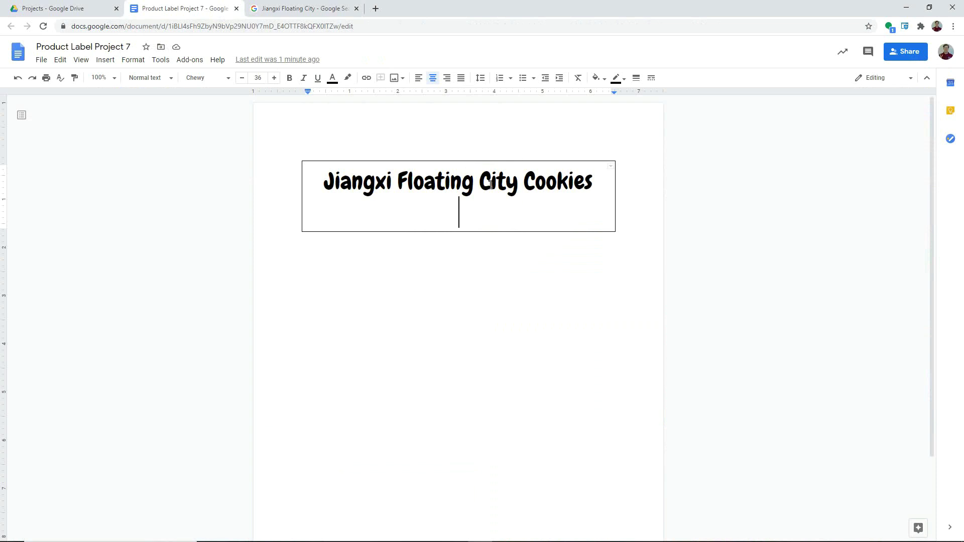
right_click(470, 219)
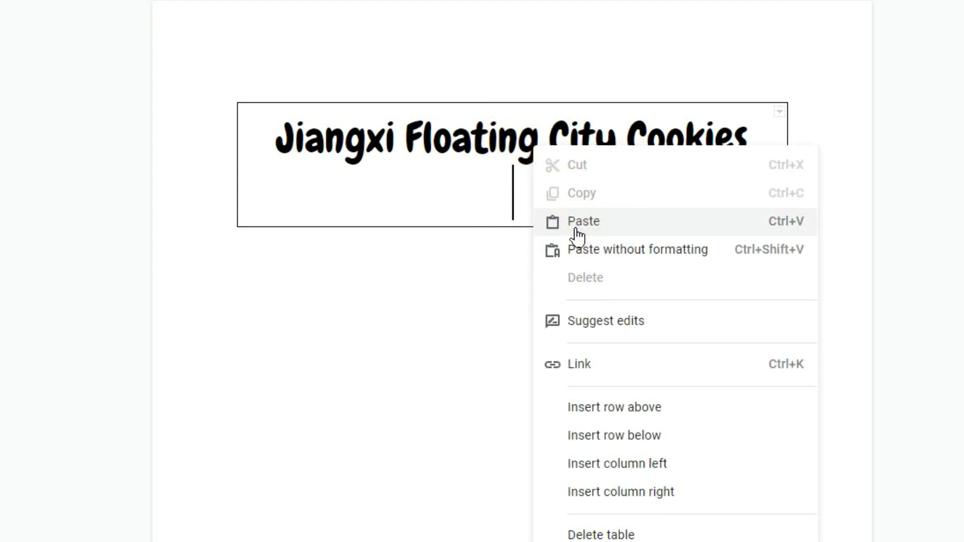
left_click(577, 231)
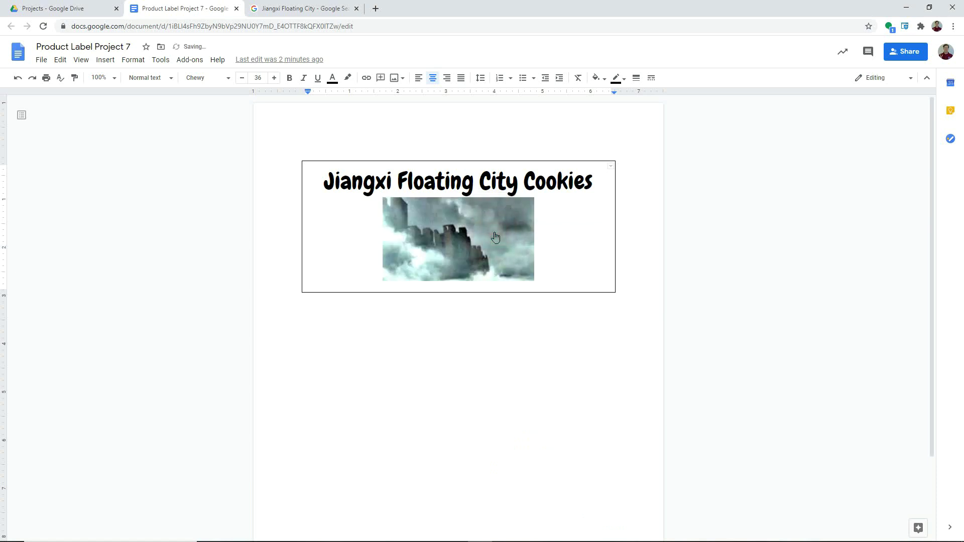
mouse_move(495, 237)
left_mouse_down()
mouse_move(485, 222)
mouse_move(458, 215)
mouse_move(548, 246)
mouse_move(469, 215)
mouse_move(541, 260)
mouse_move(462, 215)
mouse_move(500, 218)
mouse_move(519, 243)
left_mouse_up()
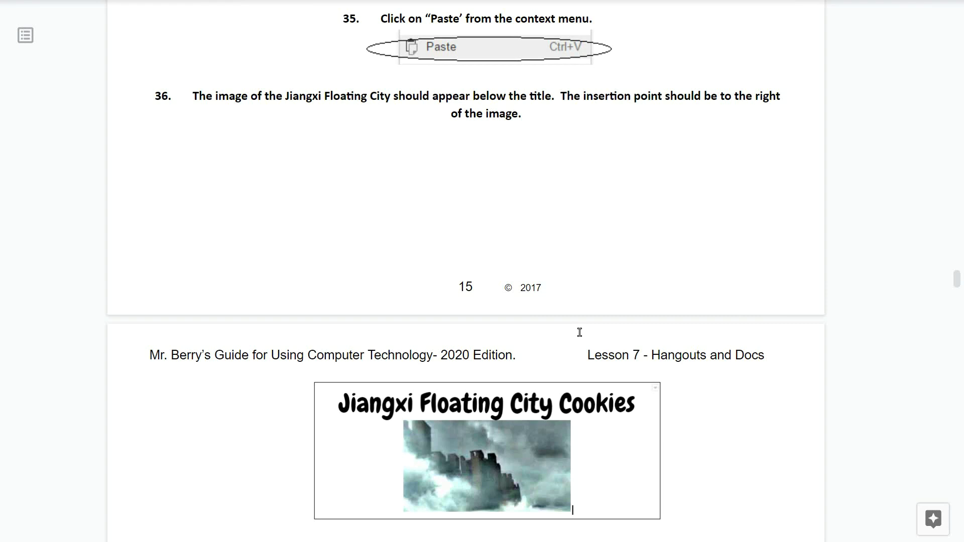
scroll(579, 333, "down", 7)
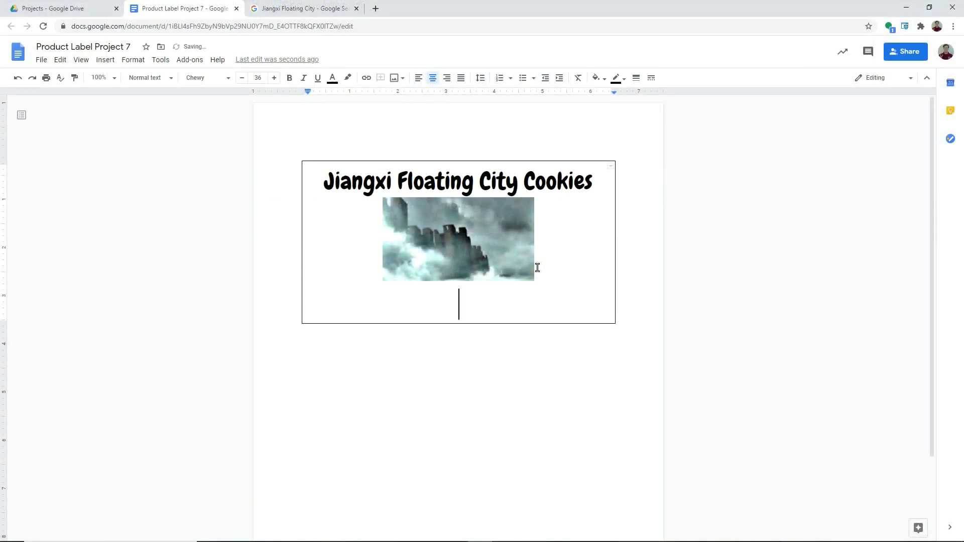
left_click(445, 319)
Step: Add 'NET WT 3.0 OZ (85g) $ 1.75' in 14-point Arial below the picture
left_click(459, 300)
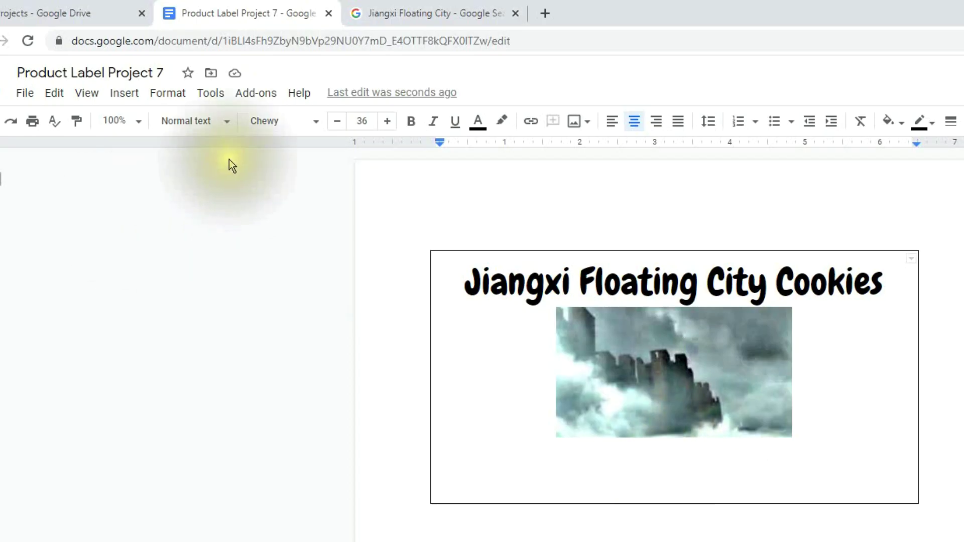
left_click(274, 122)
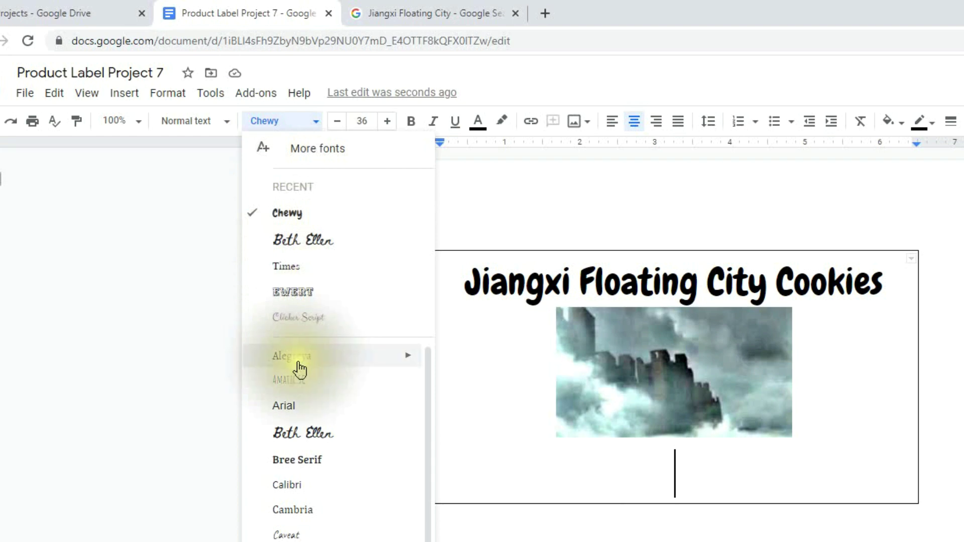
left_click(292, 415)
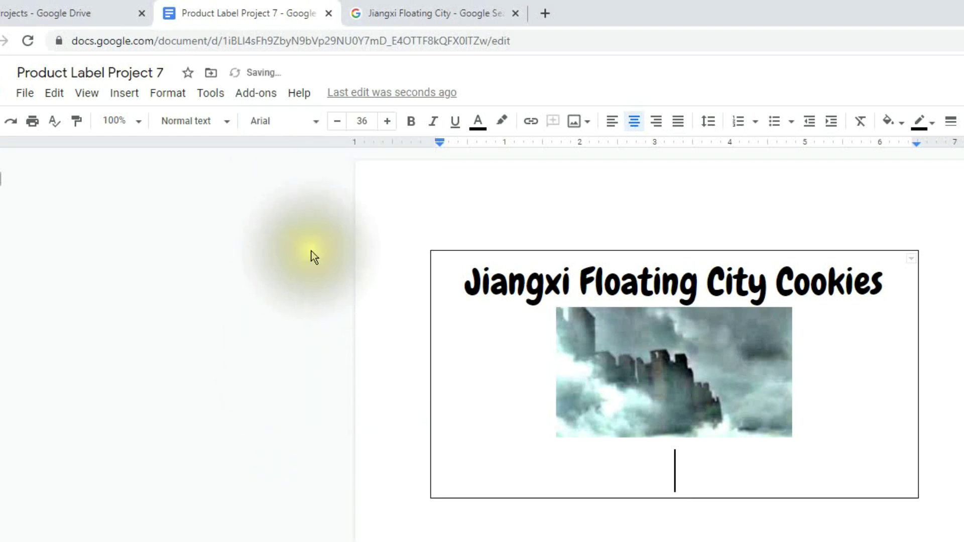
left_click(362, 121)
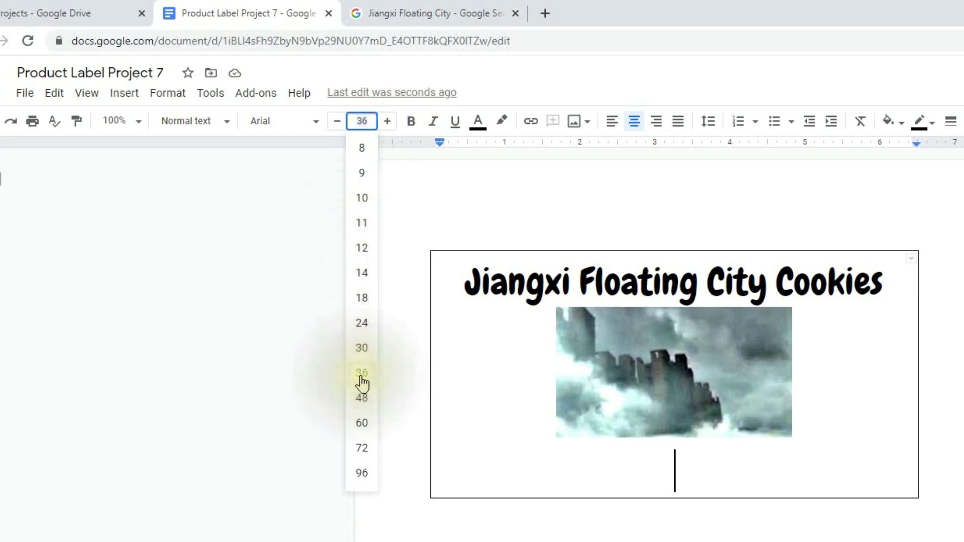
left_click(369, 274)
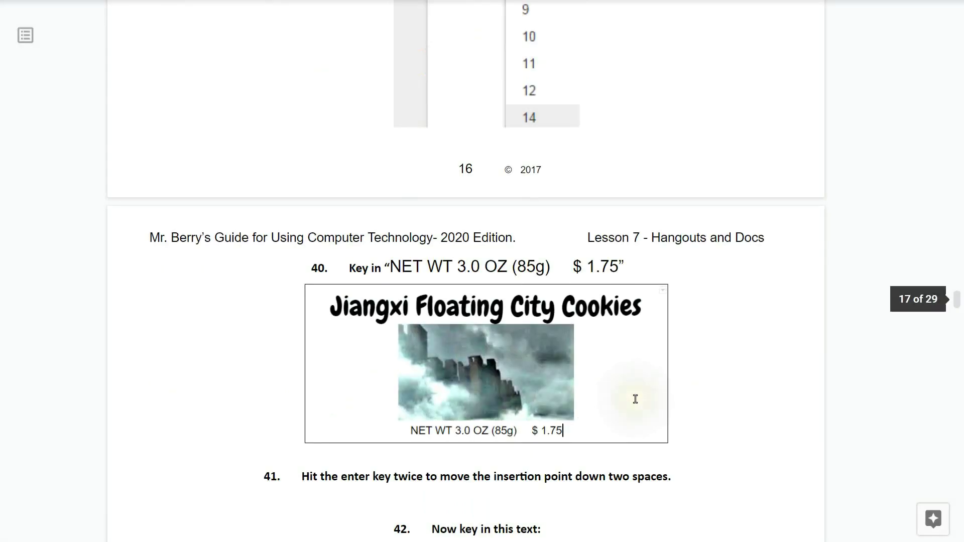
scroll(635, 399, "down", 4)
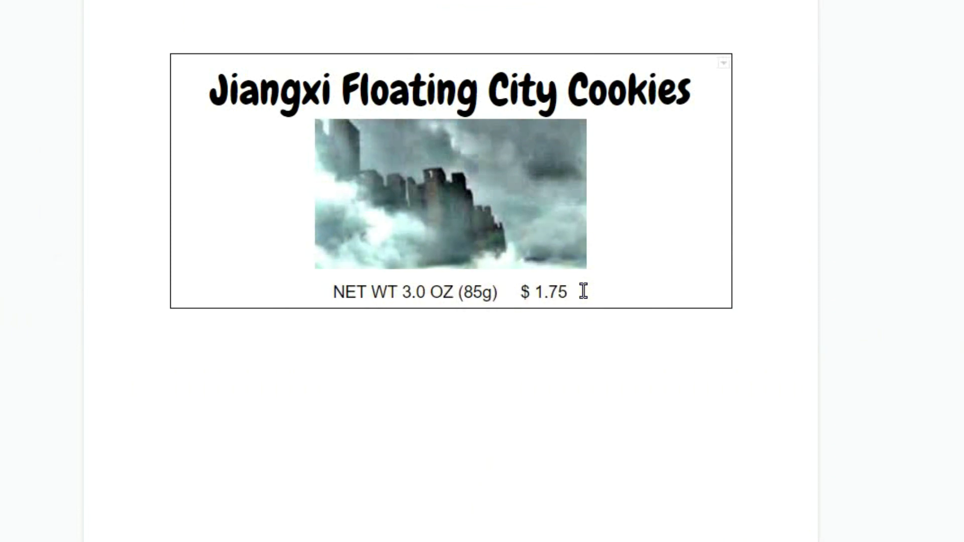
key("Return")
key("Return")
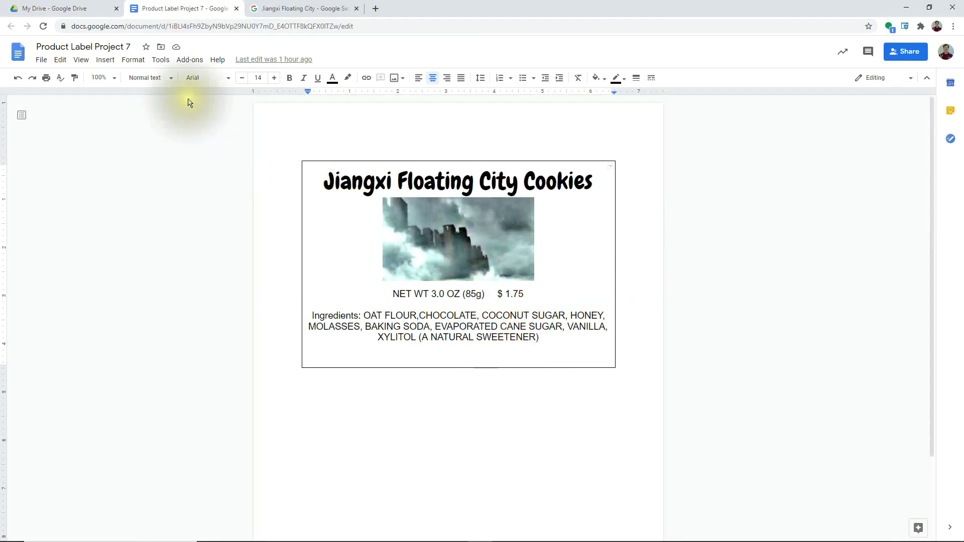
Step: Turn on voice typing from the Tools menu
left_click(161, 63)
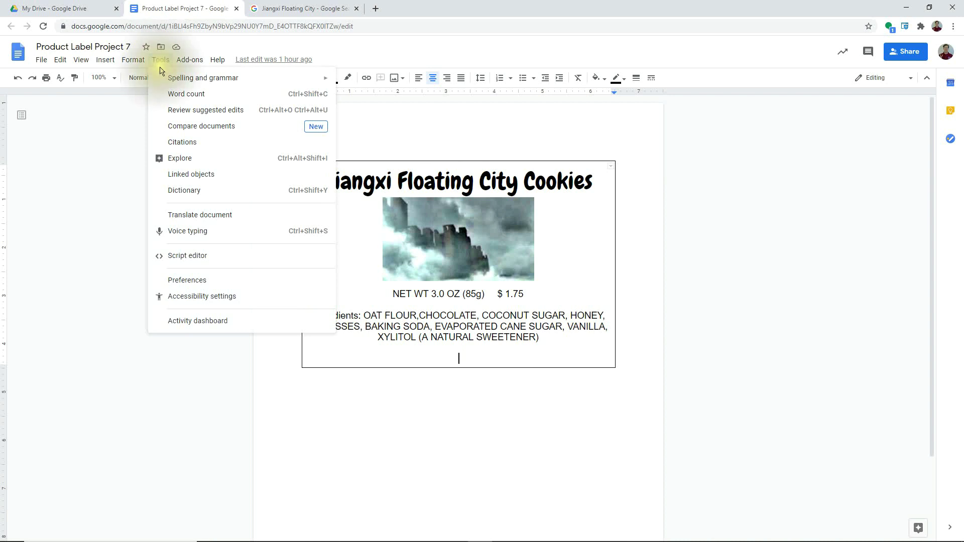
left_click(195, 232)
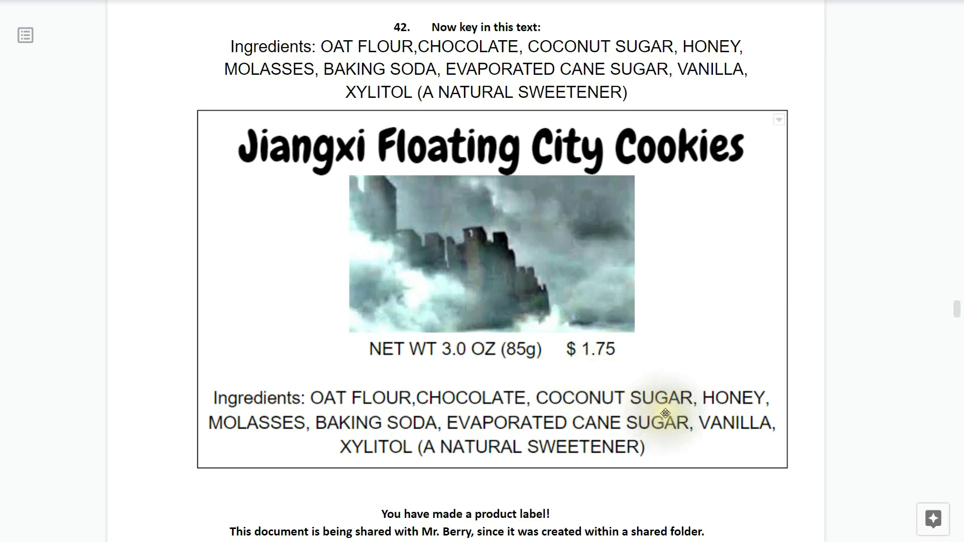
Step: Leave the finished cookie label and show the My Drive file list in Google Drive
scroll(657, 409, "down", 2)
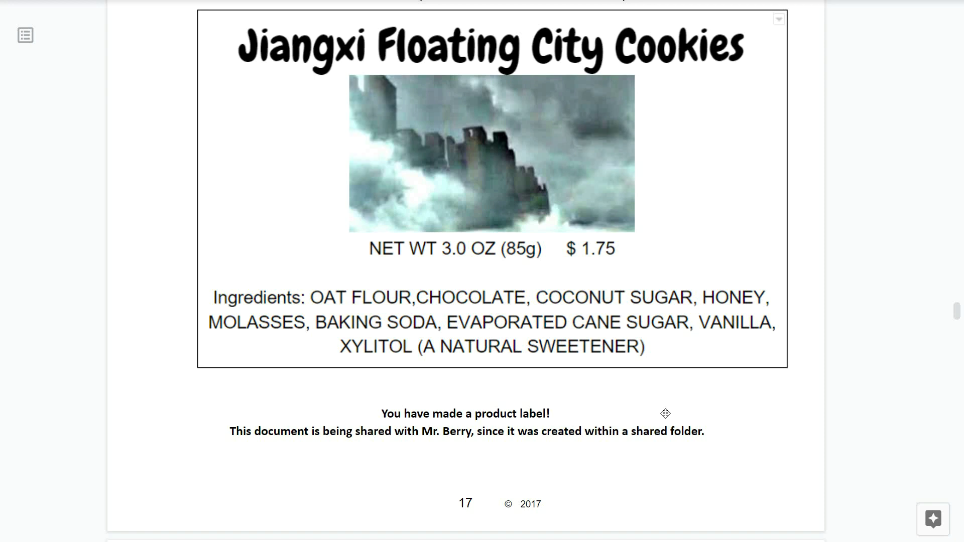
scroll(665, 413, "down", 10)
scroll(660, 454, "down", 2)
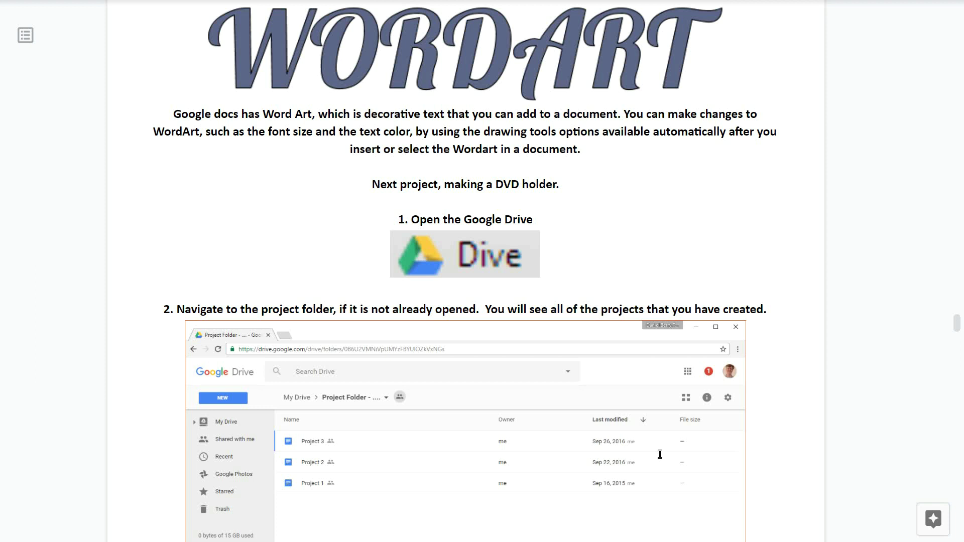
scroll(660, 454, "down", 4)
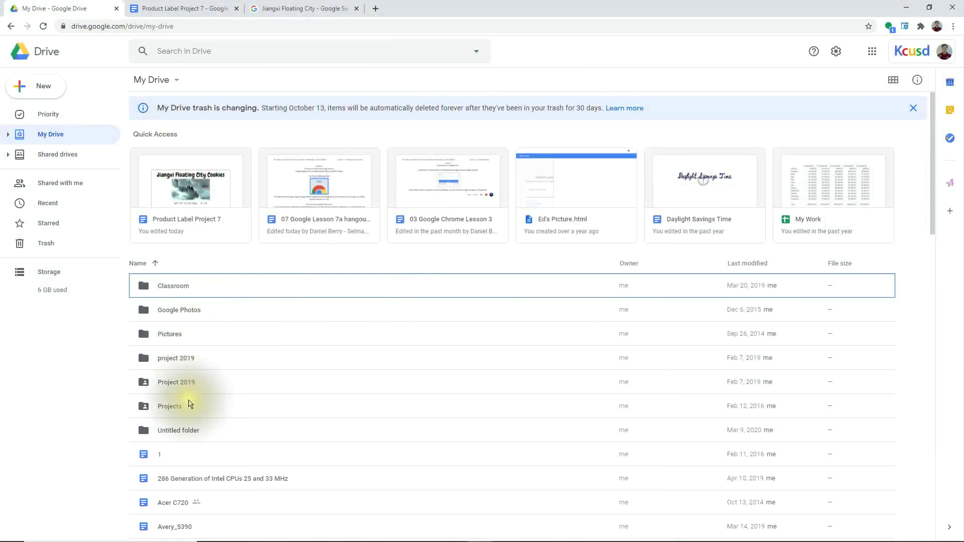
left_click(180, 409)
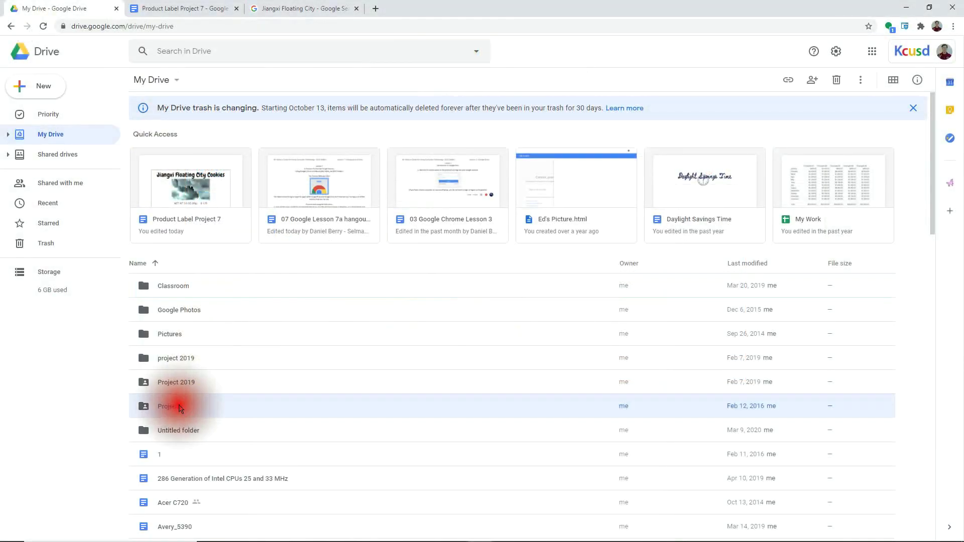
Step: Open the Projects folder and create a new shared Google Docs document in it
double_click(181, 407)
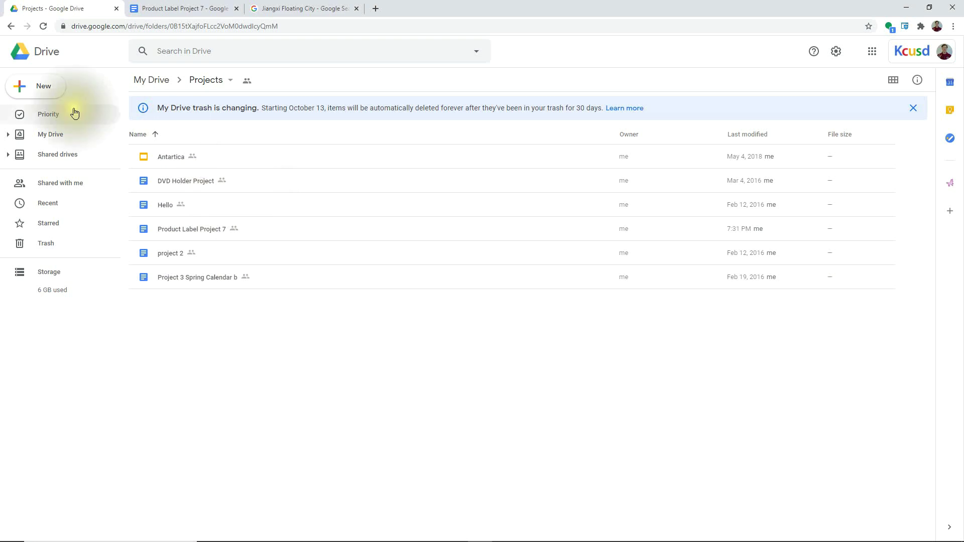
left_click(41, 84)
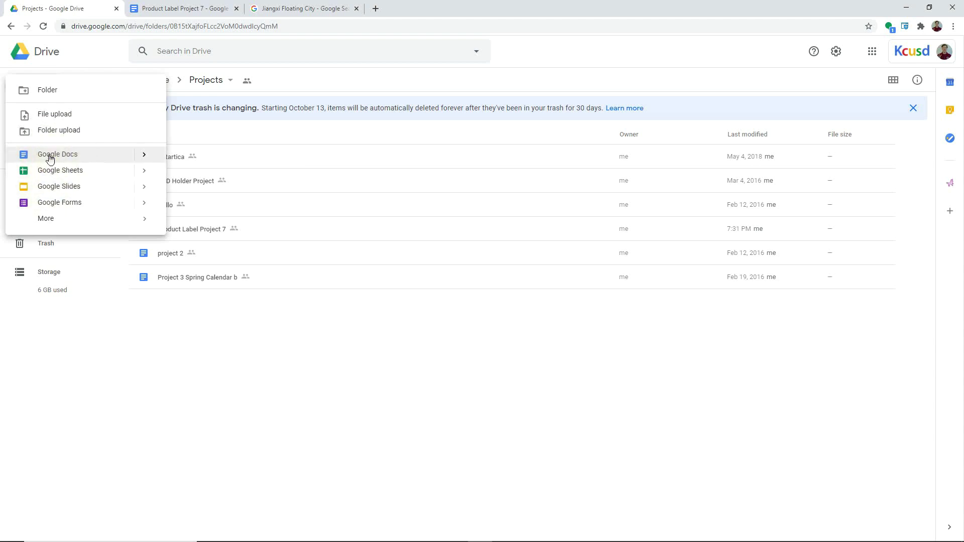
left_click(82, 155)
left_click(91, 156)
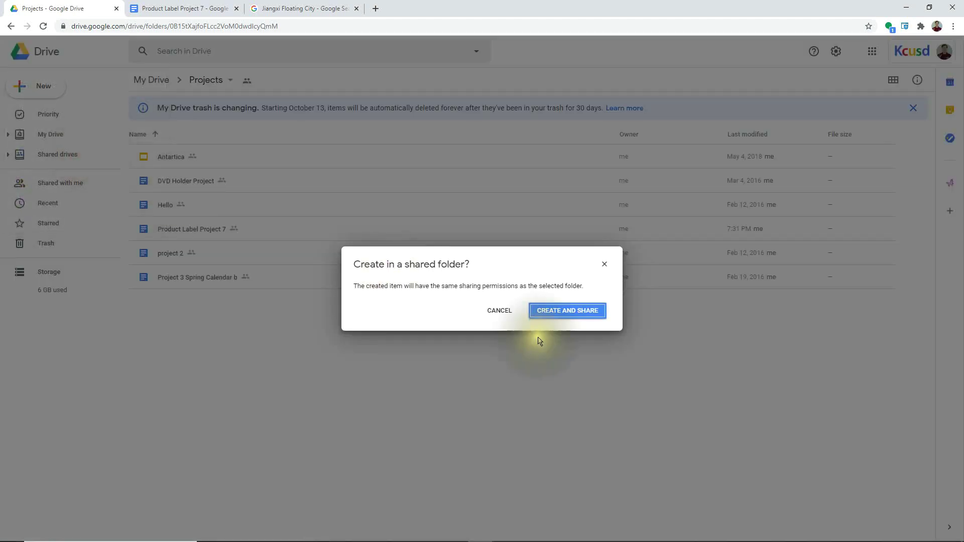
left_click(552, 316)
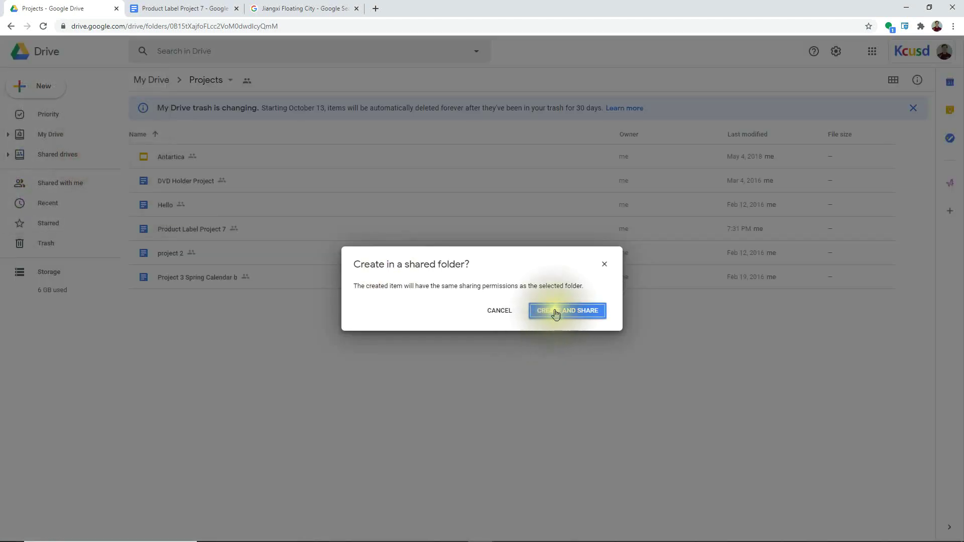
left_click(555, 313)
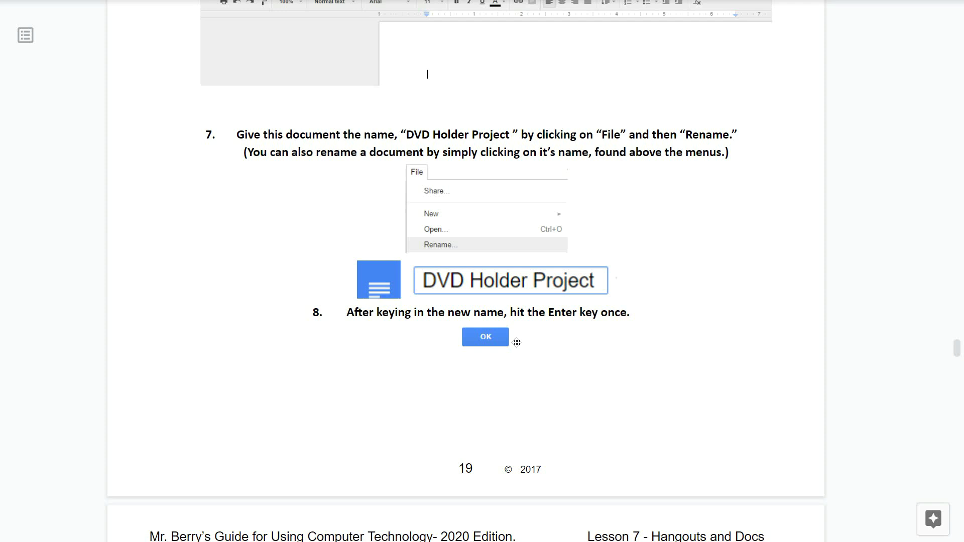
Step: Bring up the File menu of the blank DVD Holder Project document
scroll(573, 387, "down", 3)
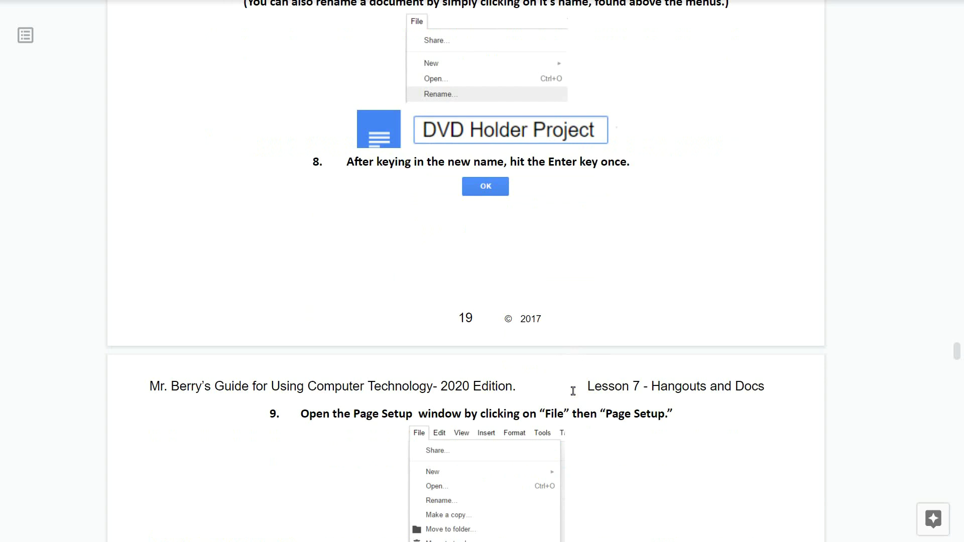
scroll(555, 383, "down", 7)
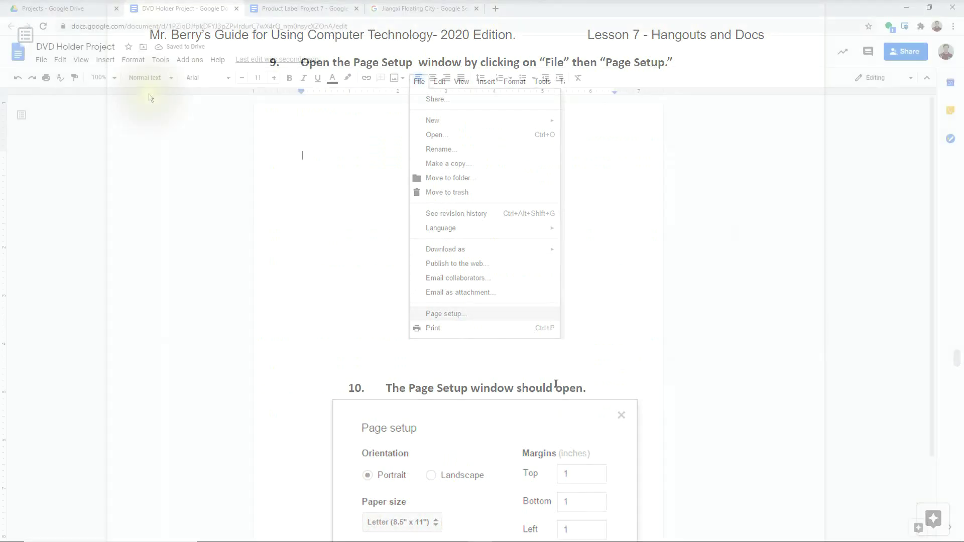
left_click(41, 59)
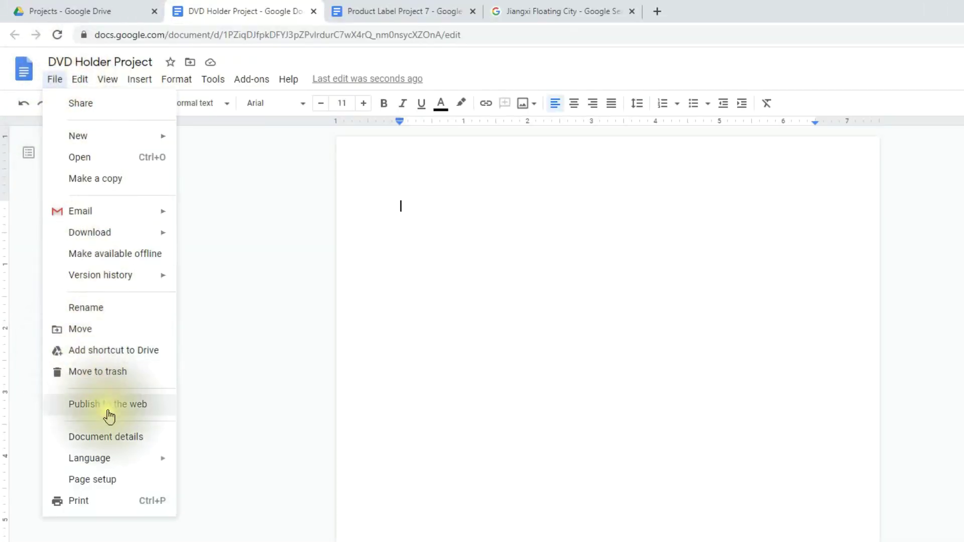
Step: In Page setup, set left and right margins to 1.6 inches, keeping top and bottom at 1
left_click(109, 482)
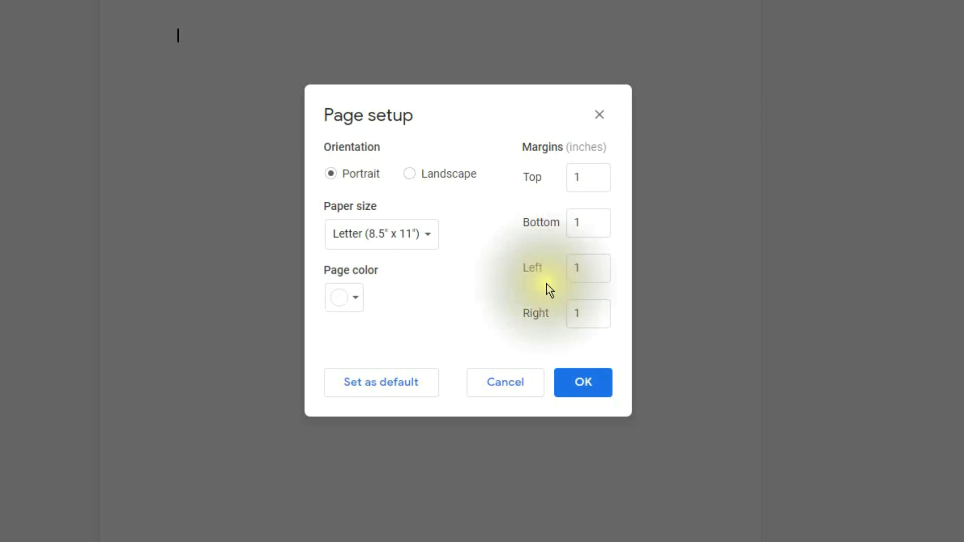
left_click(595, 269)
type(".6")
left_click(595, 312)
type(".6")
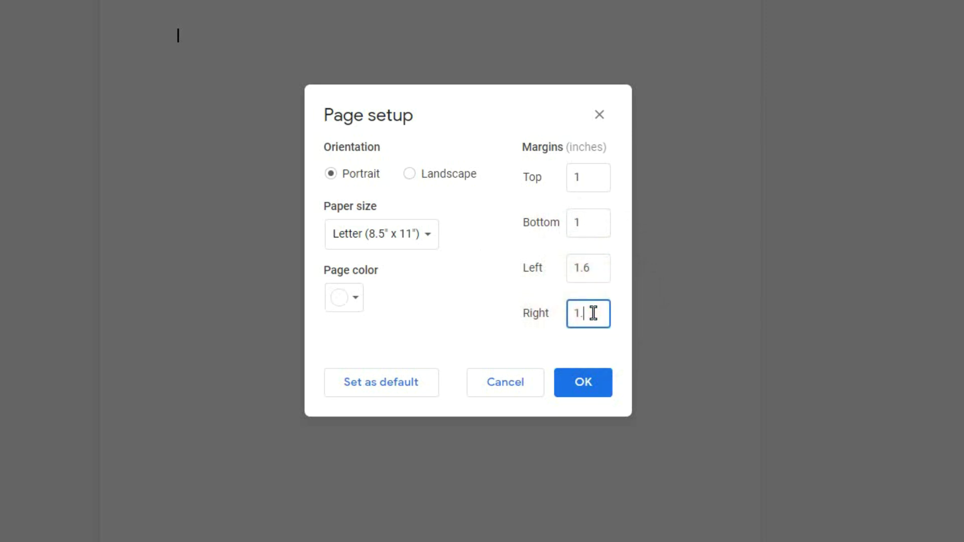
left_click_drag(609, 148, 561, 145)
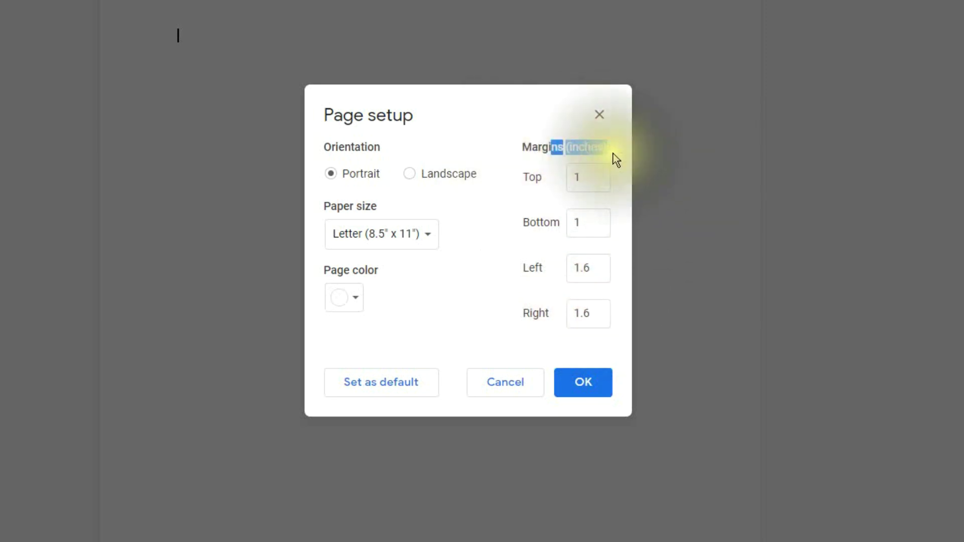
left_click(576, 349)
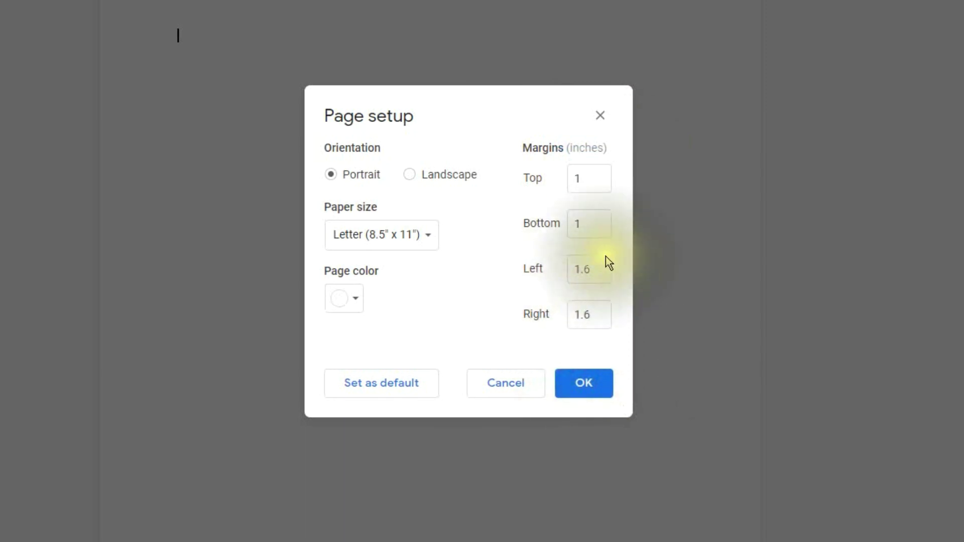
left_click(583, 389)
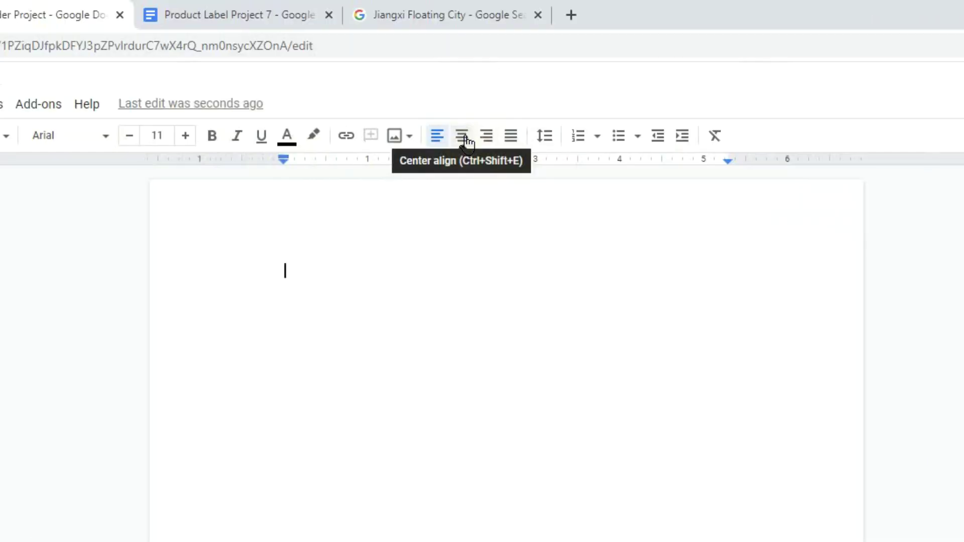
Step: Centre-align the empty first line and start a new blank drawing
left_click(464, 141)
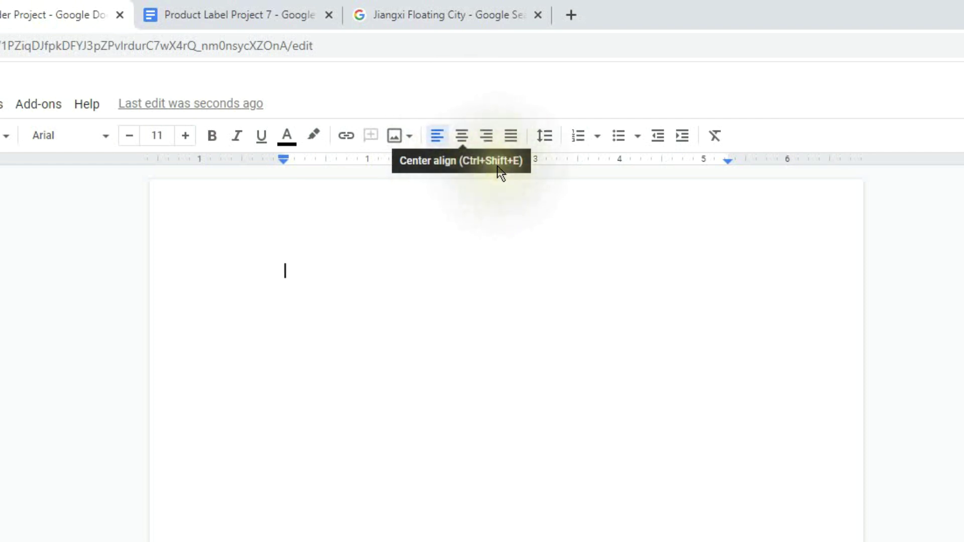
left_click(462, 137)
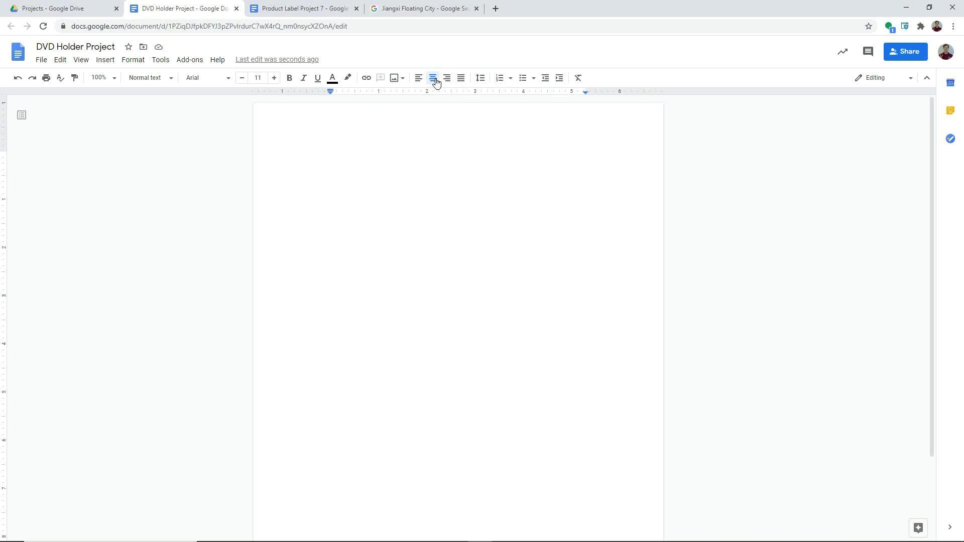
left_click(111, 62)
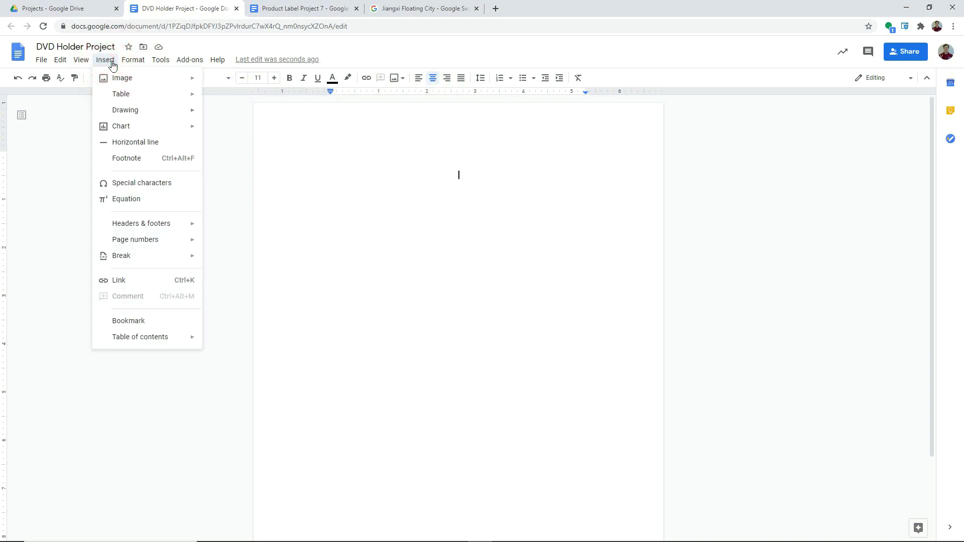
mouse_move(121, 110)
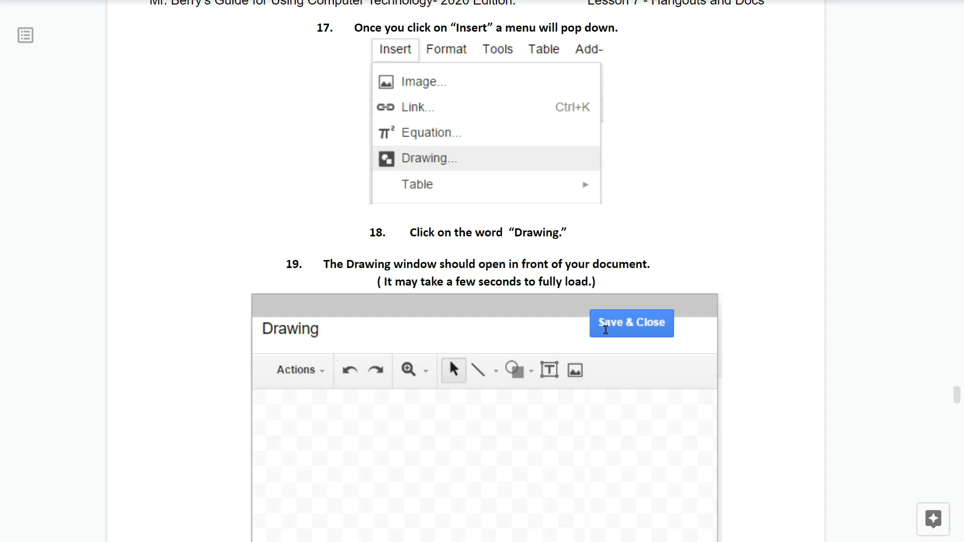
left_click(215, 112)
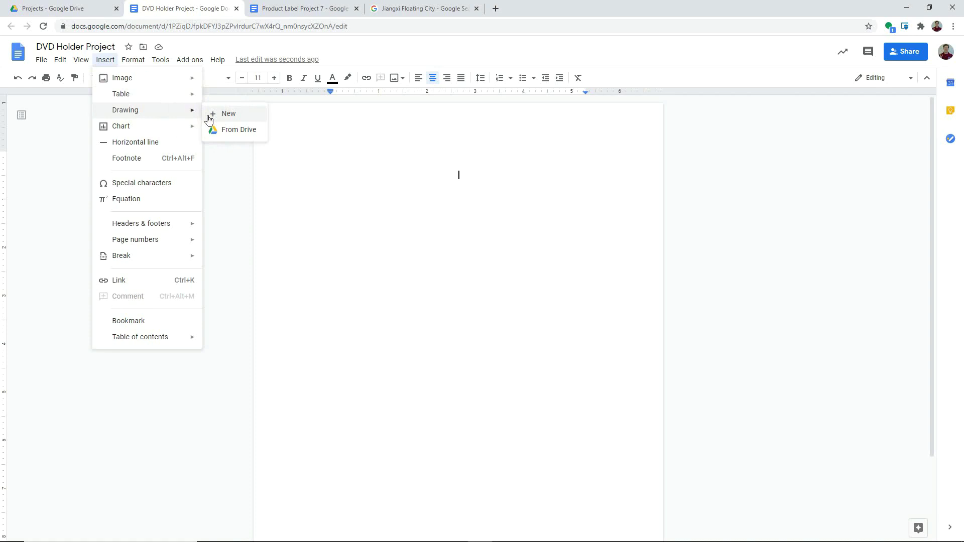
left_click(210, 117)
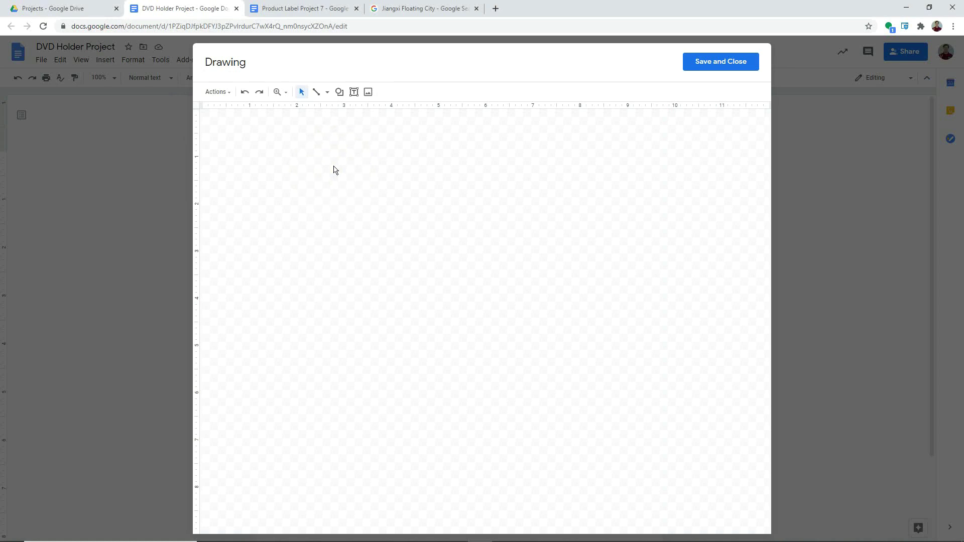
Step: Add 'My DVD Holder' word art at the canvas top, fill it dark blue, and save it
left_click(222, 94)
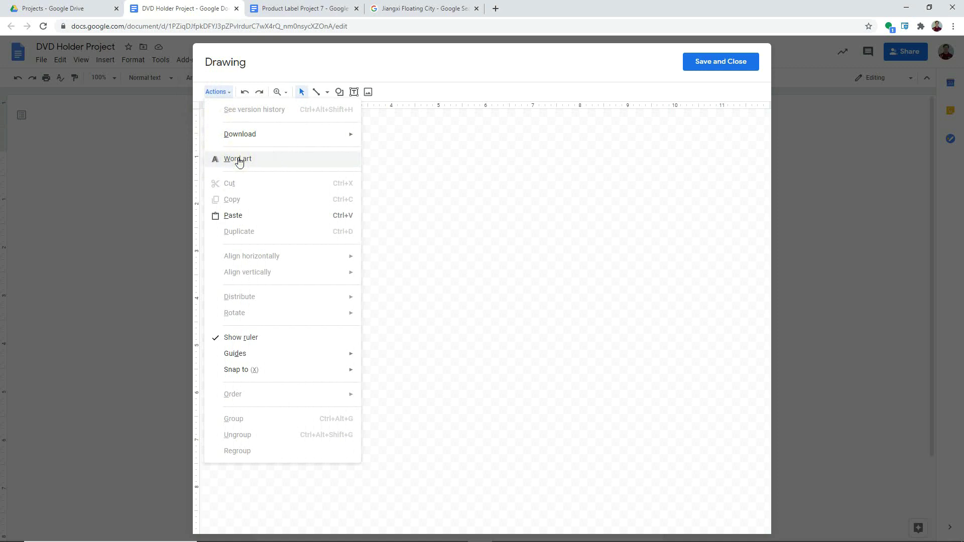
left_click(269, 160)
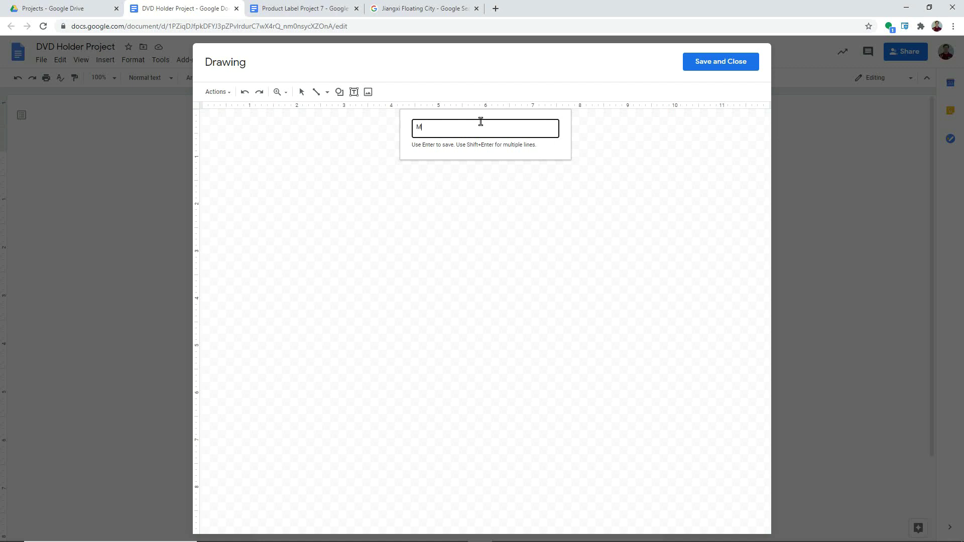
type("My DV")
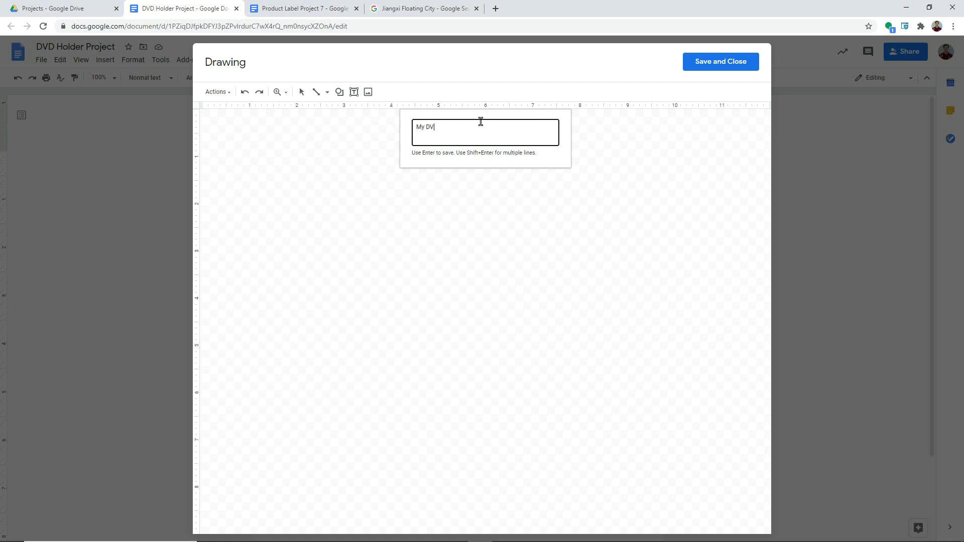
type("D Holder")
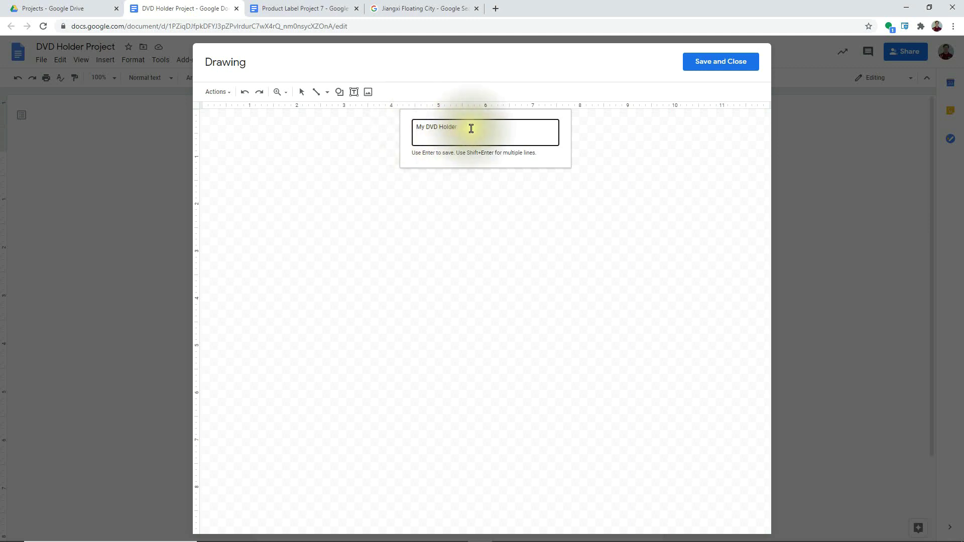
key("Return")
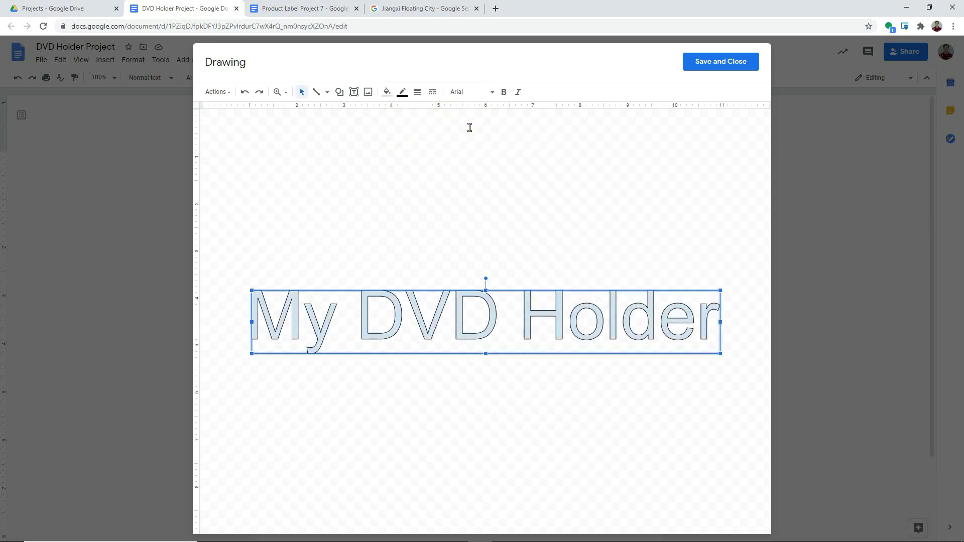
mouse_move(505, 255)
left_mouse_down()
mouse_move(516, 194)
mouse_move(497, 151)
left_mouse_up()
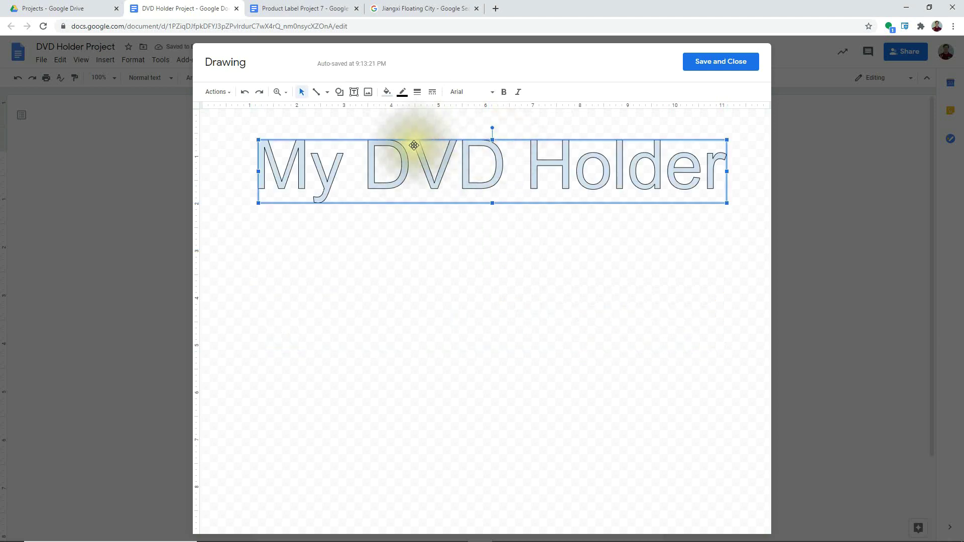
left_click(387, 94)
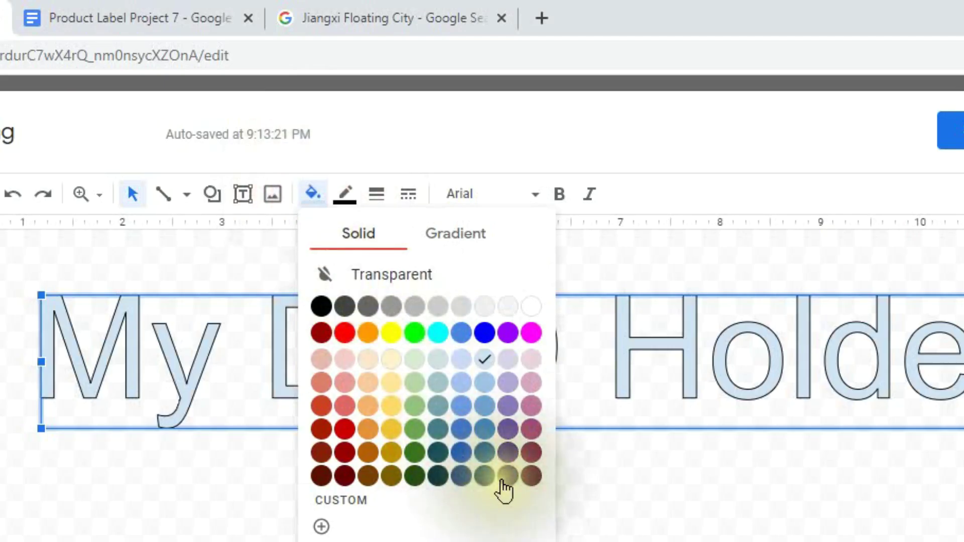
left_click(505, 489)
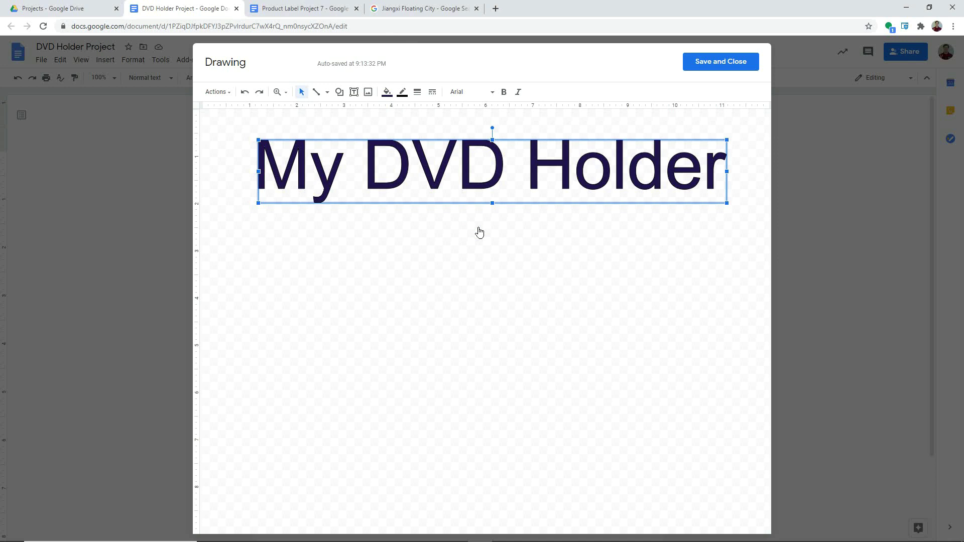
left_click(695, 69)
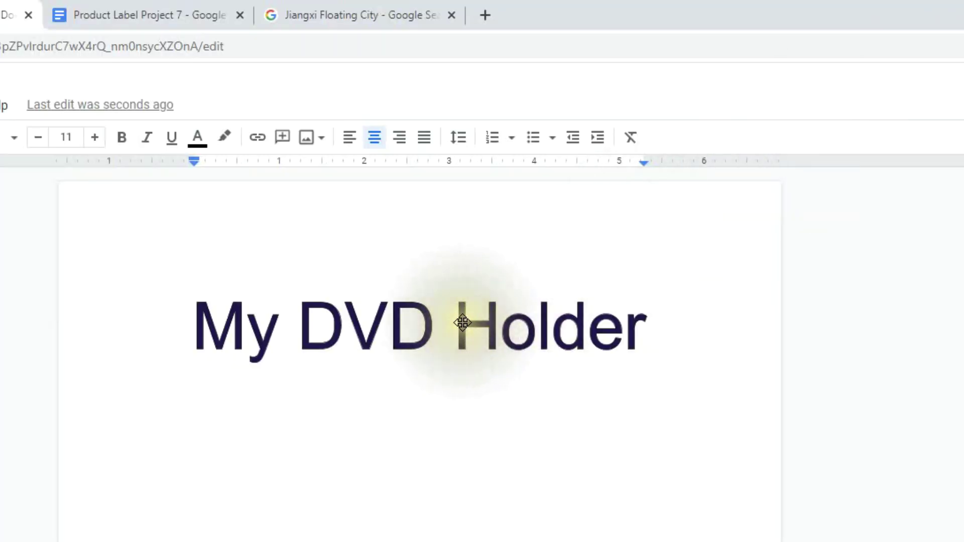
Step: Shrink the My DVD Holder title drawing and add a new line below it
left_click(468, 326)
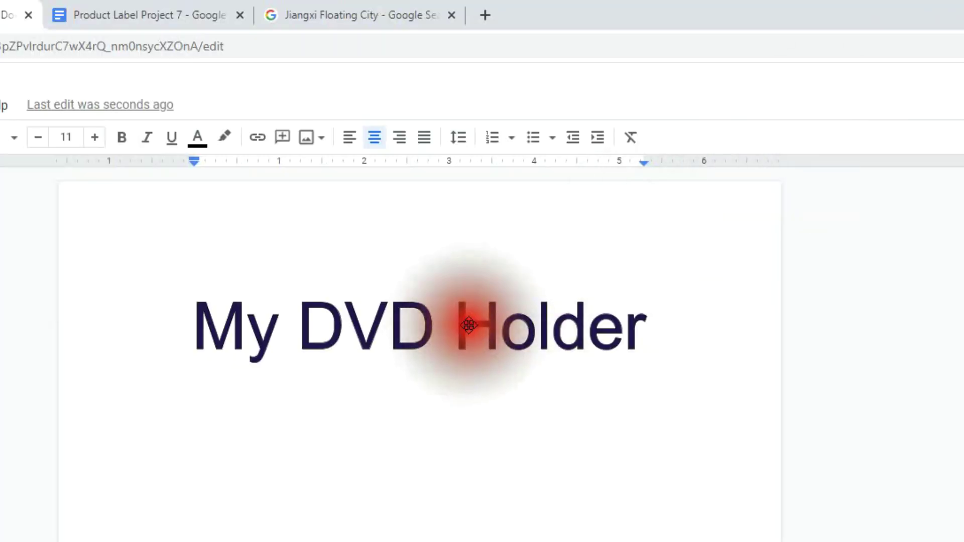
left_click_drag(647, 362, 420, 318)
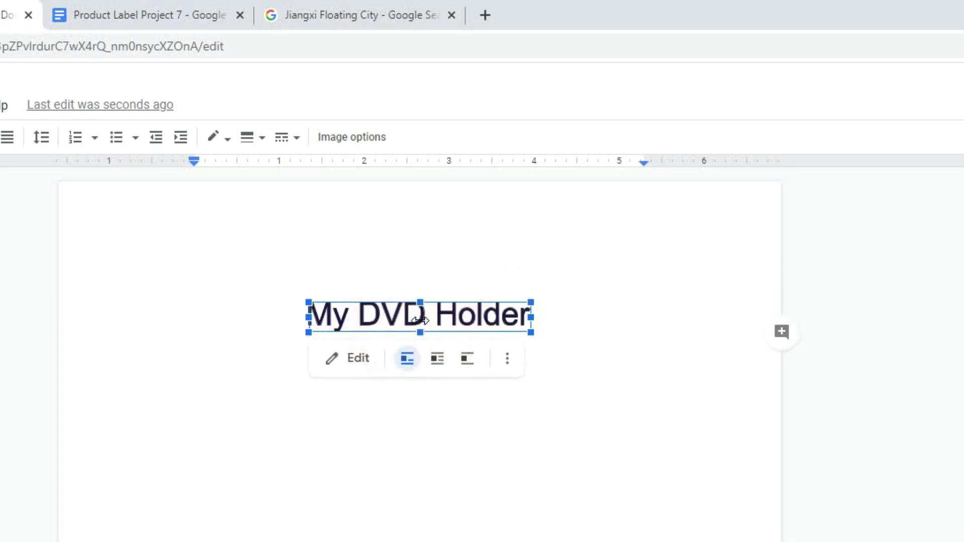
left_click(588, 314)
key("Return")
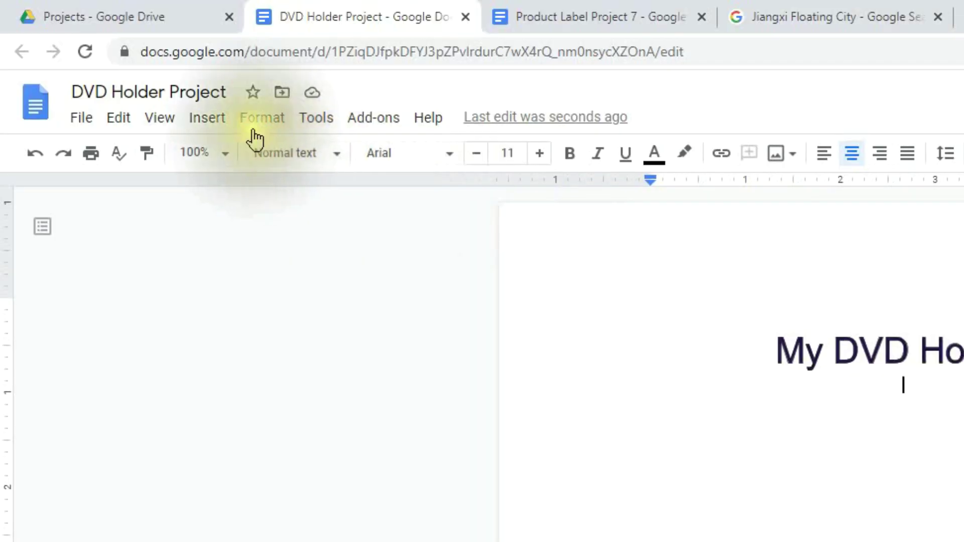
Step: Insert a 1 x 1 table beneath the My DVD Holder title
left_click(213, 125)
mouse_move(221, 189)
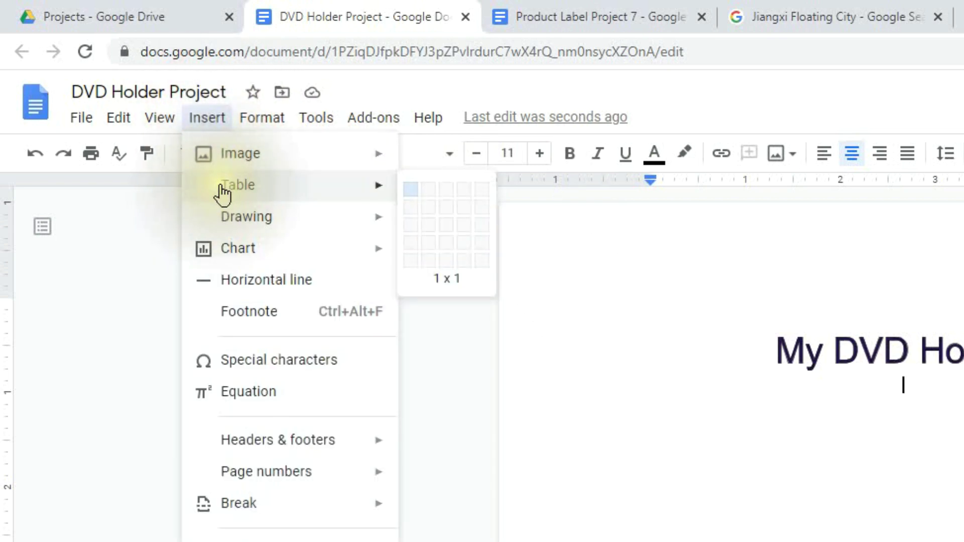
left_click(409, 190)
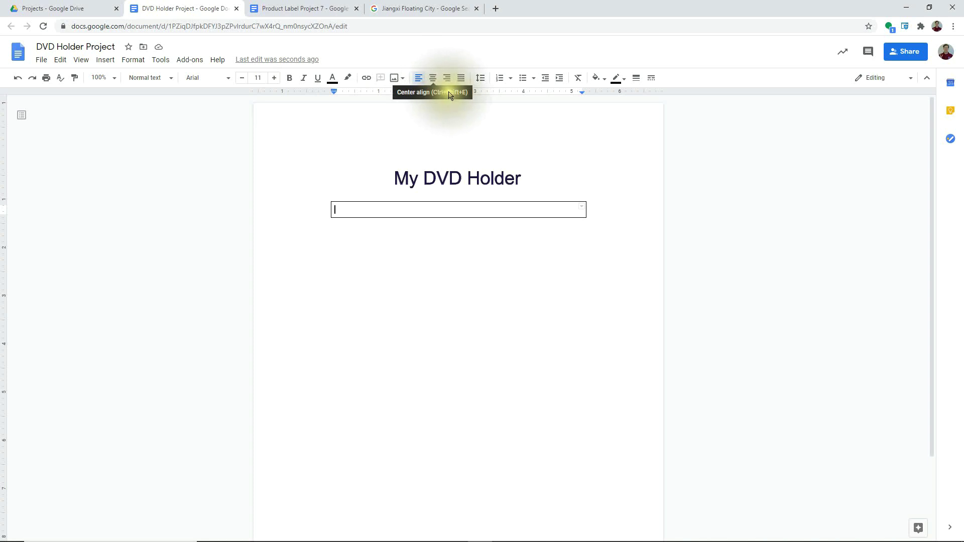
Step: Centre the table cell and add four blank lines inside it to make it taller
left_click(433, 79)
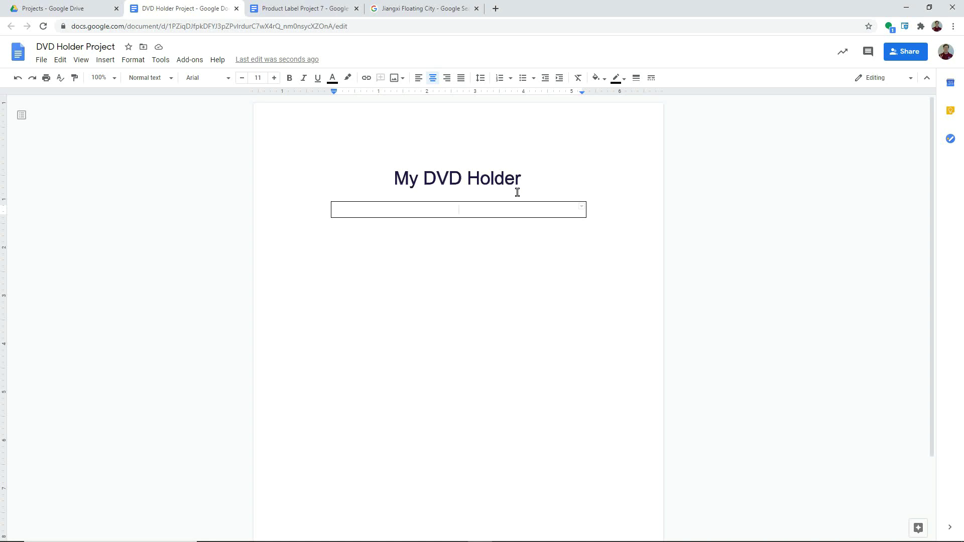
key("Return")
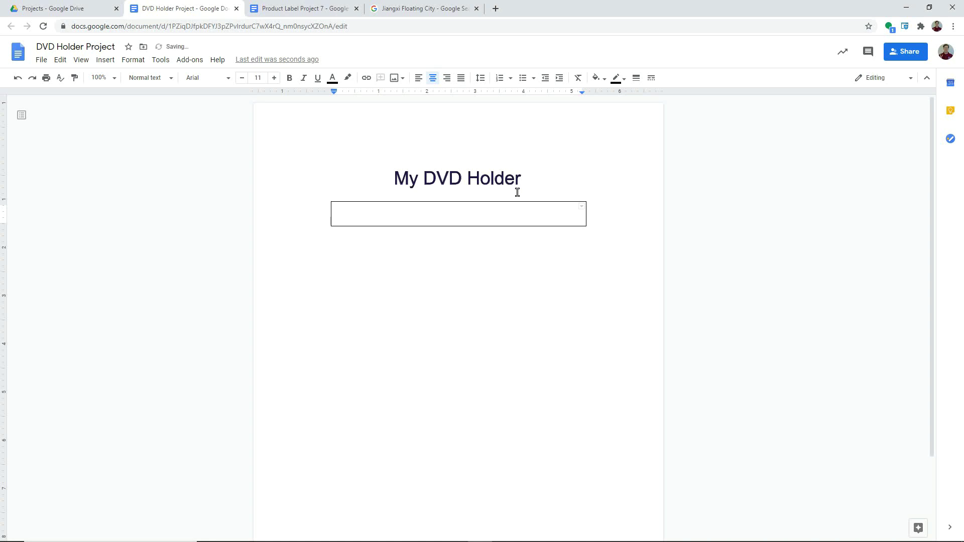
key("Return")
key("Return")
key("Return")
key("Return")
key("Return")
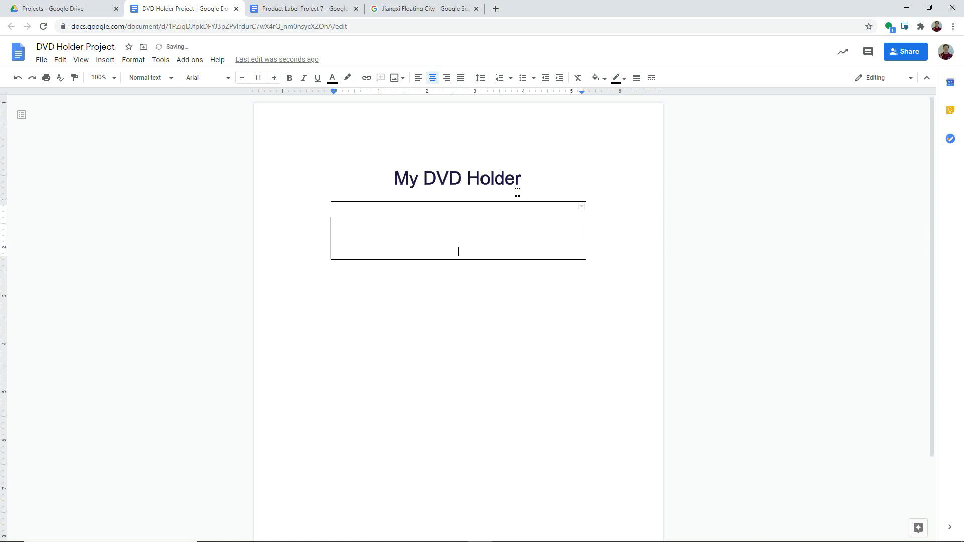
key("Return")
key("Return")
key("Return")
key("Return")
key("Return")
key("Return")
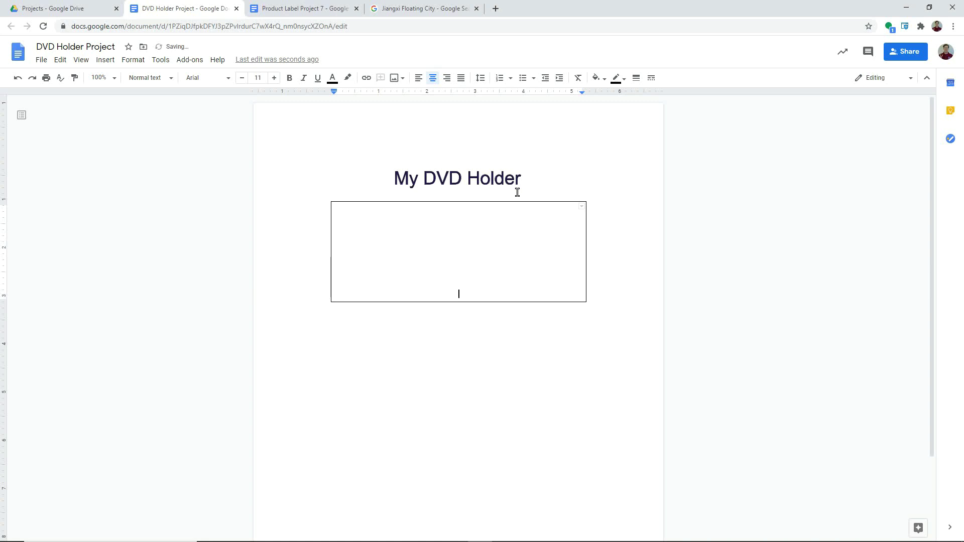
key("Return")
key("Return")
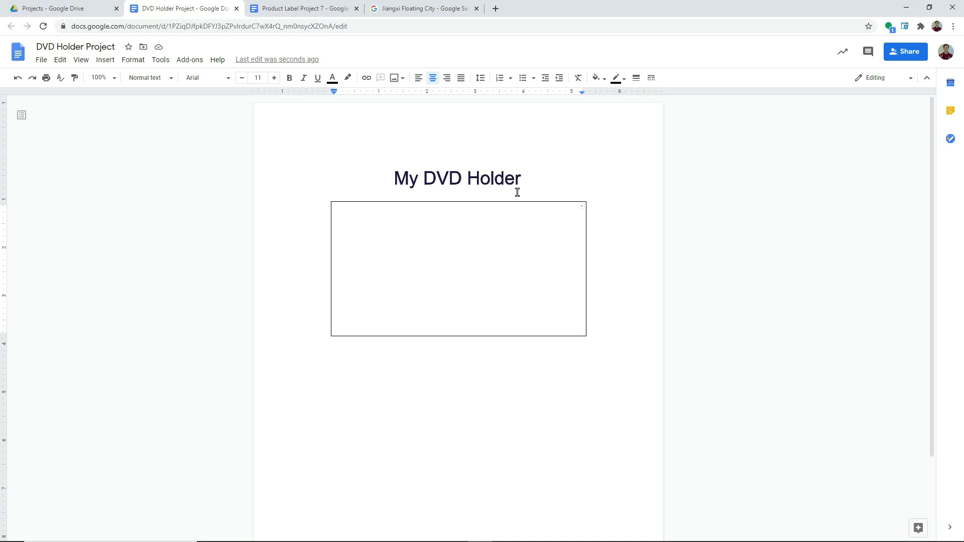
Step: Add an empty line beneath the box and place the insertion point there
left_click(459, 350)
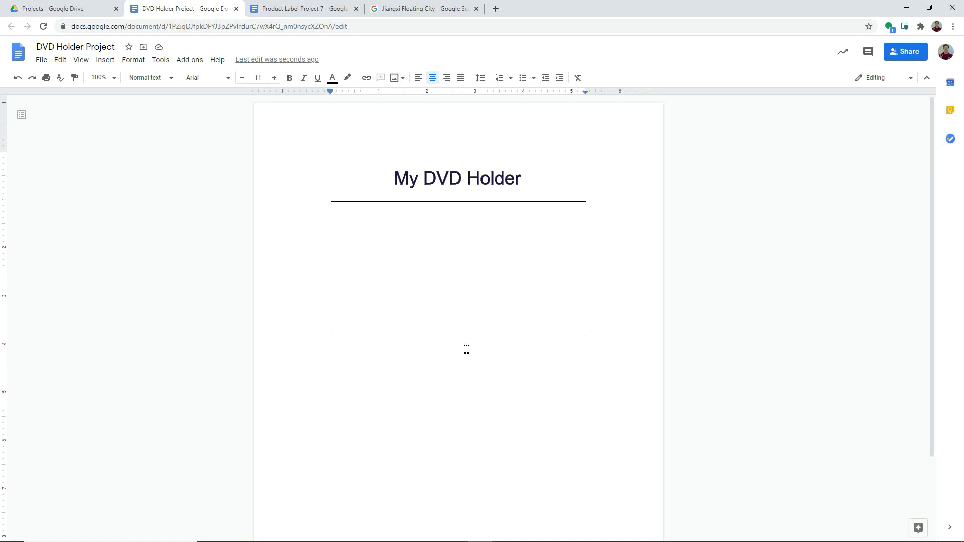
key("Return")
key("Return")
key("Return")
key("Return")
key("Return")
key("Return")
key("Return")
left_click(459, 340)
Step: Start a new blank drawing below the title and empty box
left_click(107, 60)
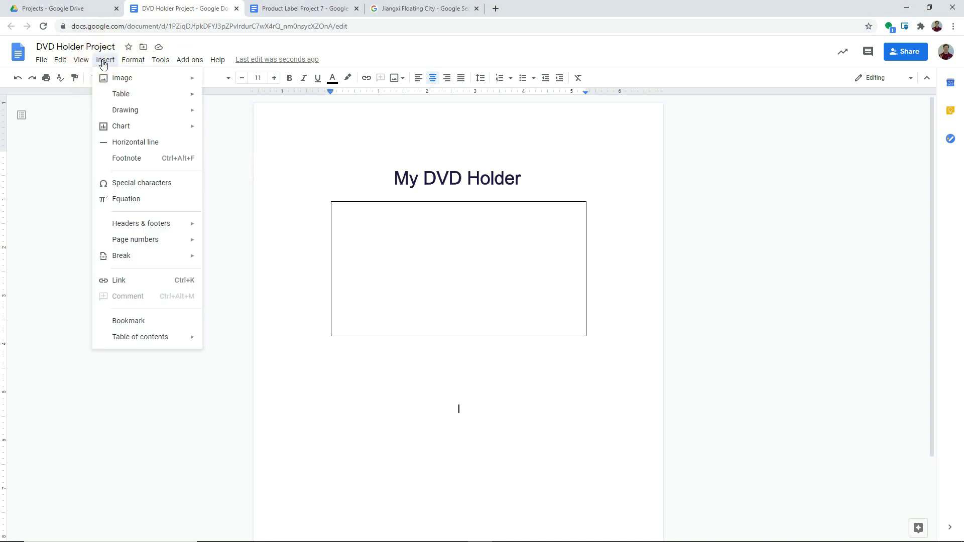
mouse_move(119, 116)
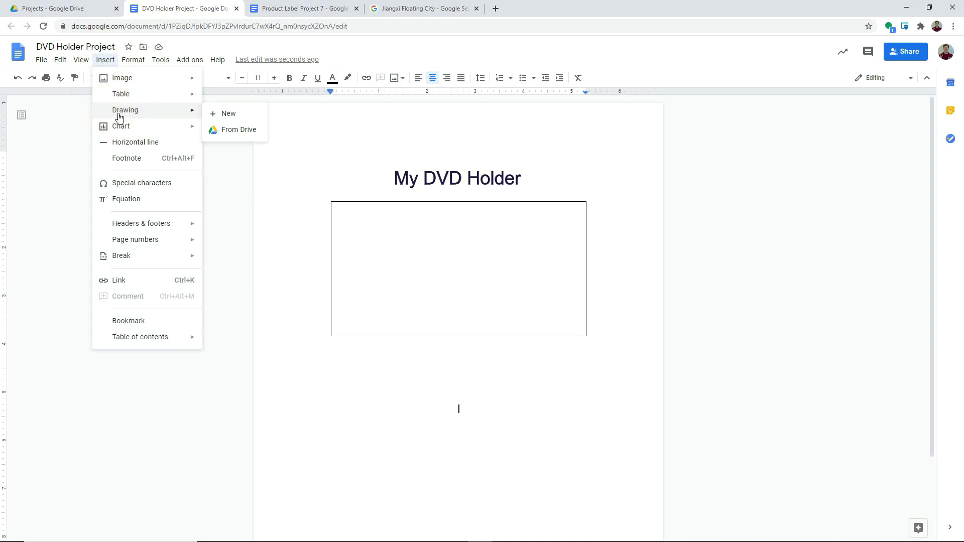
left_click(119, 116)
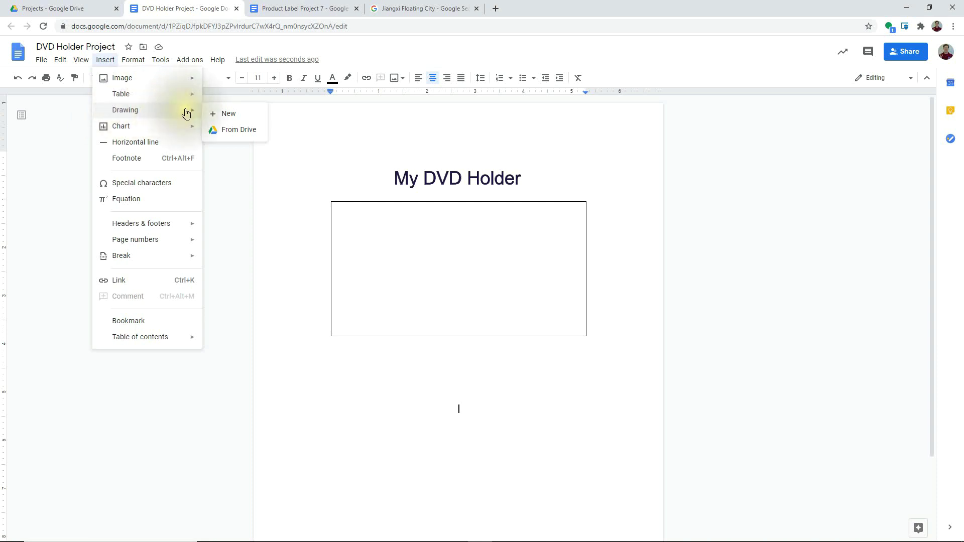
left_click(228, 118)
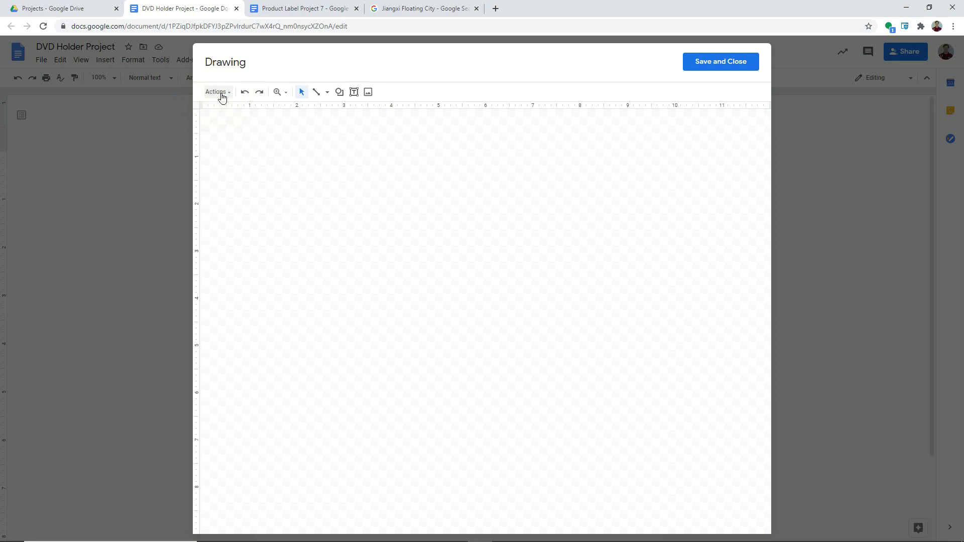
Step: Insert word art of the author's full name from Actions > Word art in the drawing
left_click(222, 94)
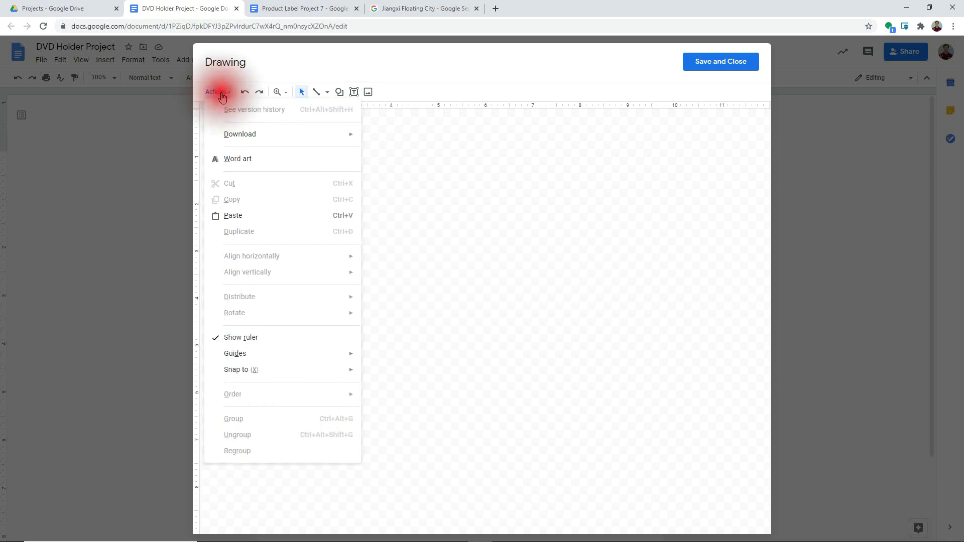
left_click(236, 160)
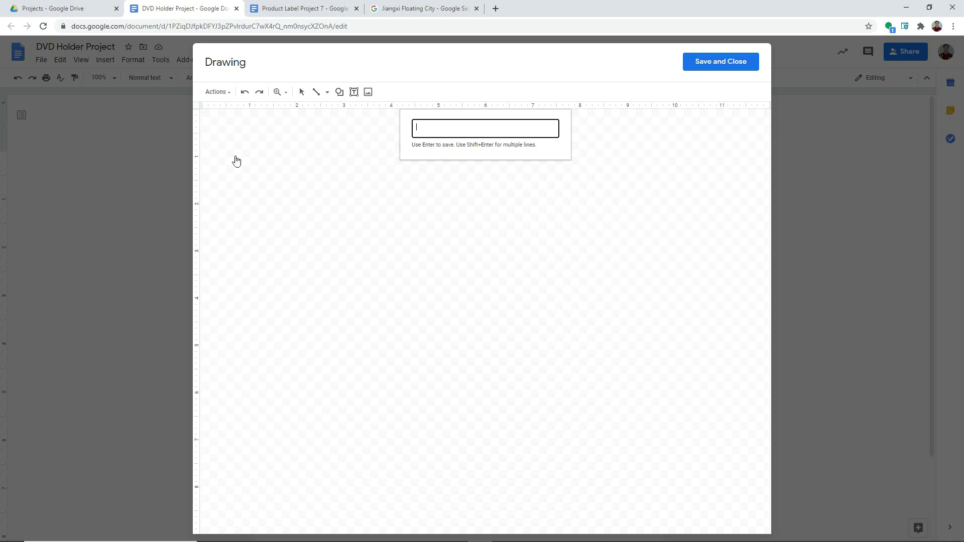
type("Danie")
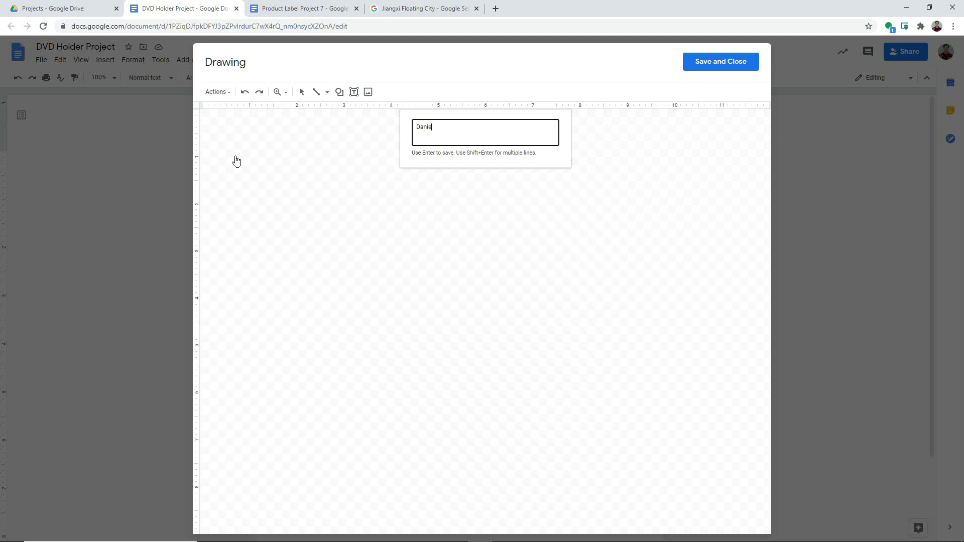
type("l Berry")
key("Return")
Step: Move the name word art to the top of the canvas and rotate it 180° upside down
left_click(251, 183)
left_click(466, 328)
left_click_drag(479, 321, 487, 152)
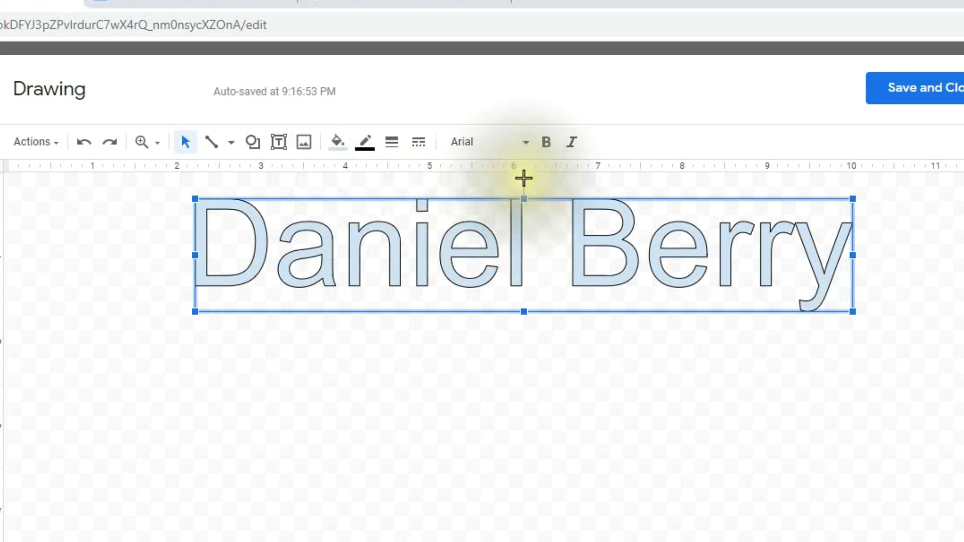
left_click_drag(524, 178, 523, 323)
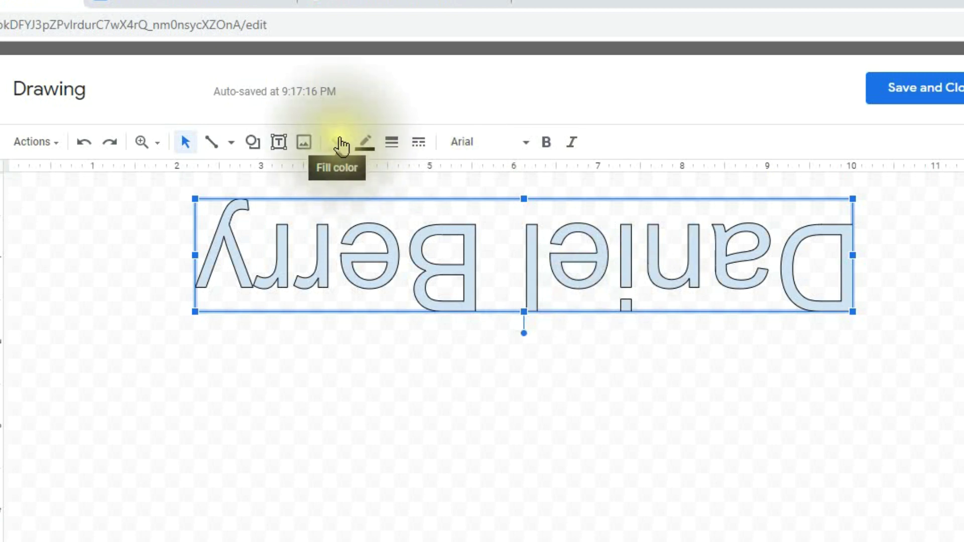
Step: Give the upside-down name word art a dark blue 3 fill colour
left_click(411, 381)
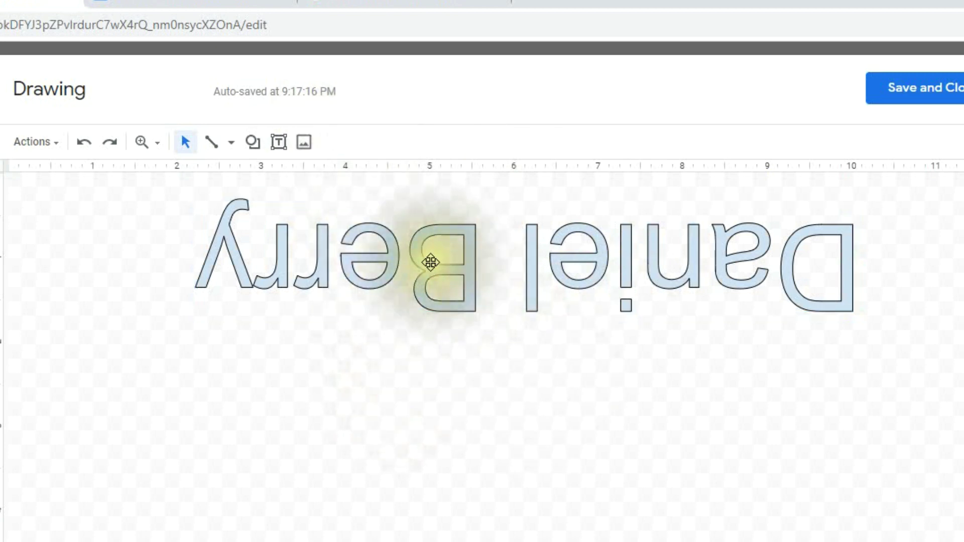
left_click(425, 265)
left_click(339, 142)
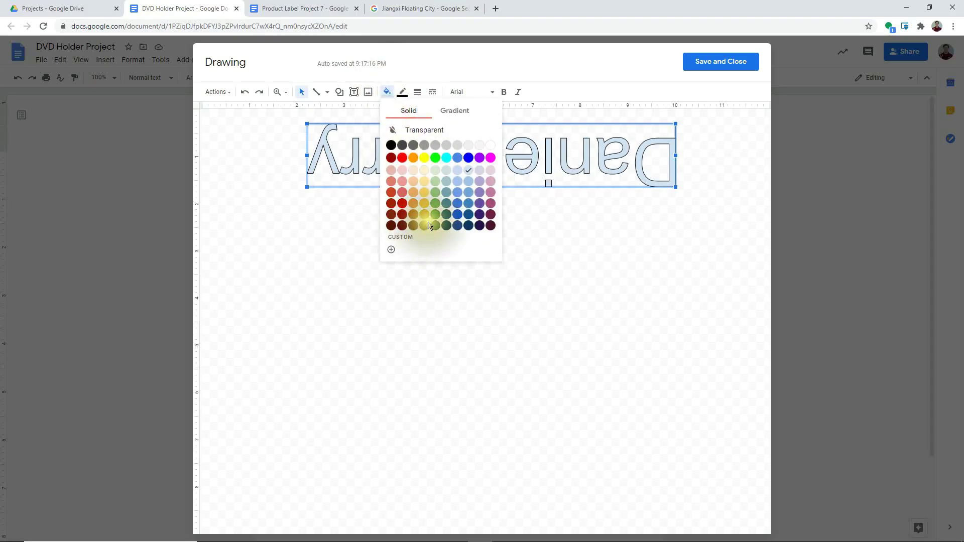
left_click(466, 227)
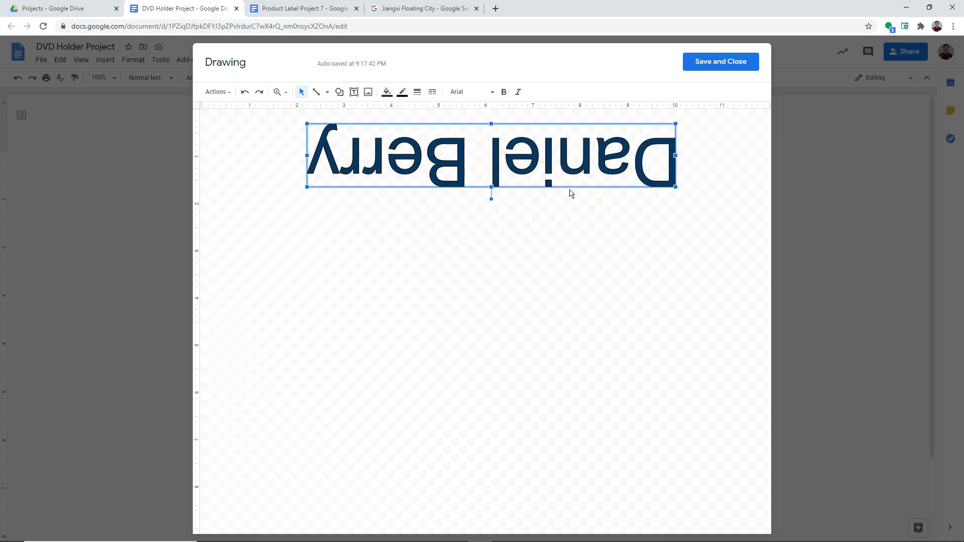
Step: Save the drawing into the document and shrink it small beneath the empty box
left_click(695, 64)
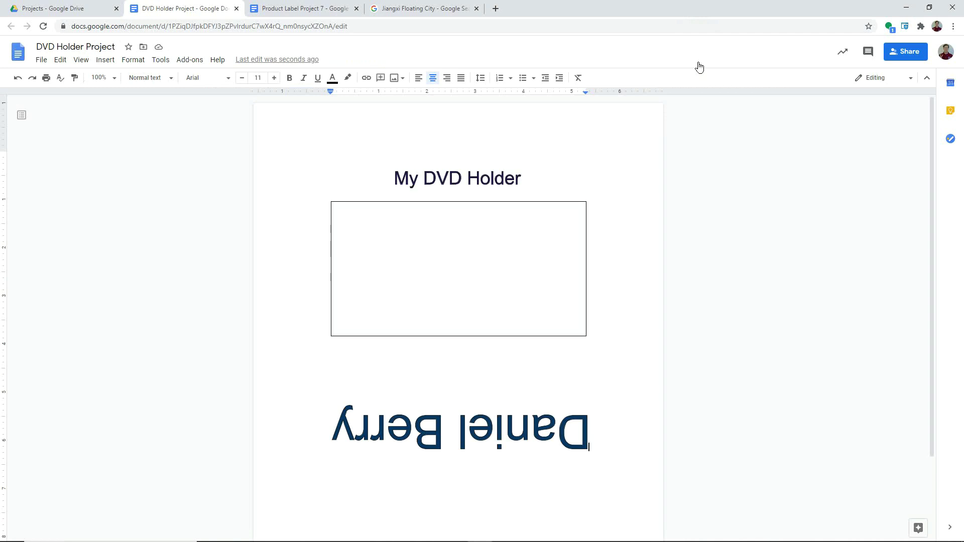
left_click_drag(598, 427, 580, 447)
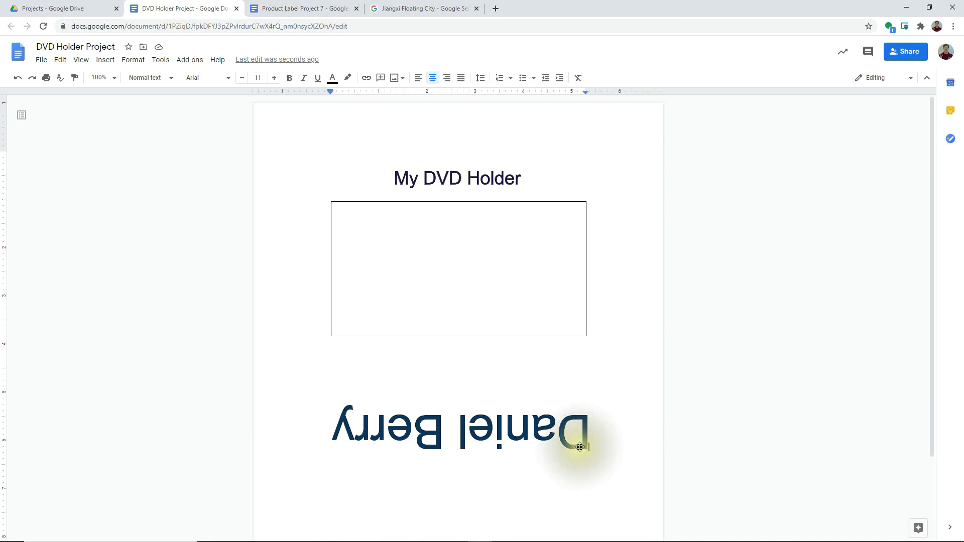
left_click(581, 447)
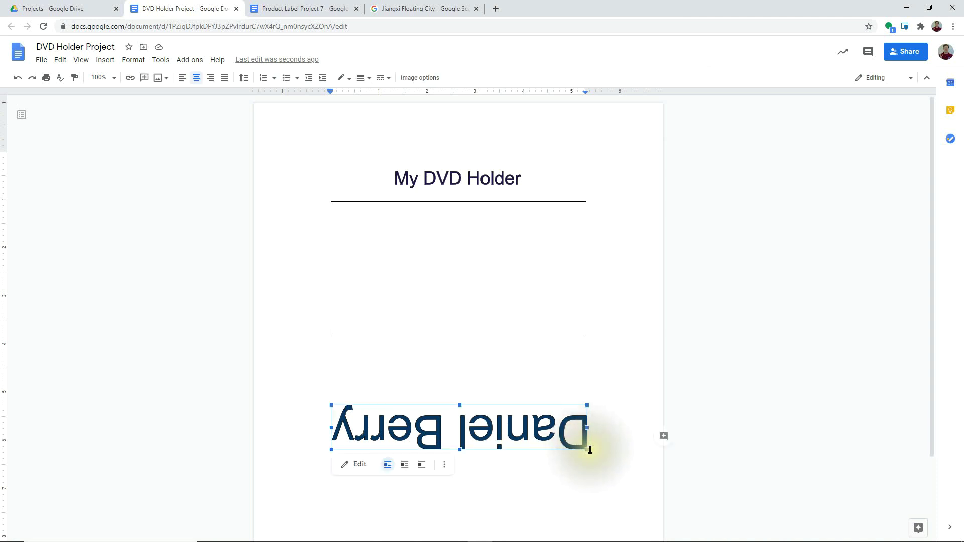
left_click_drag(587, 449, 429, 413)
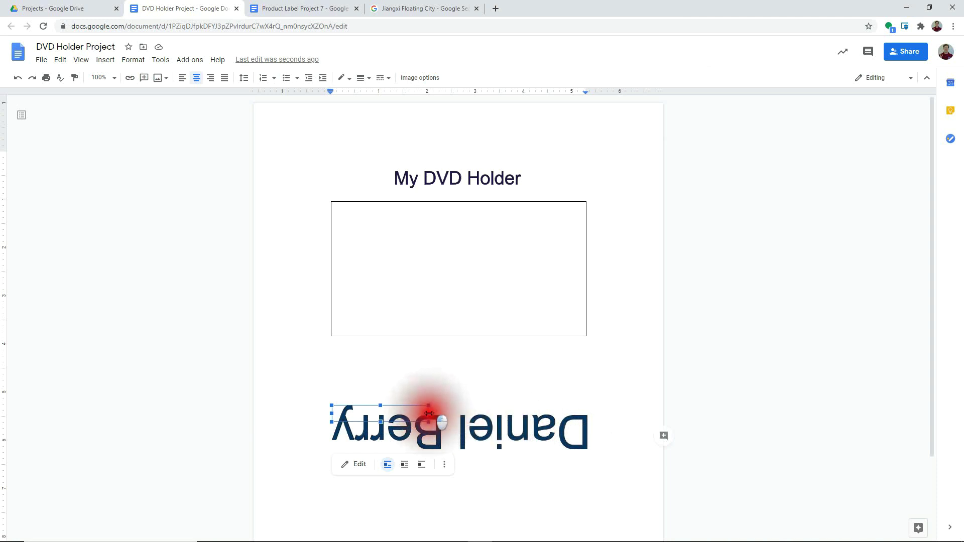
left_click_drag(429, 413, 430, 413)
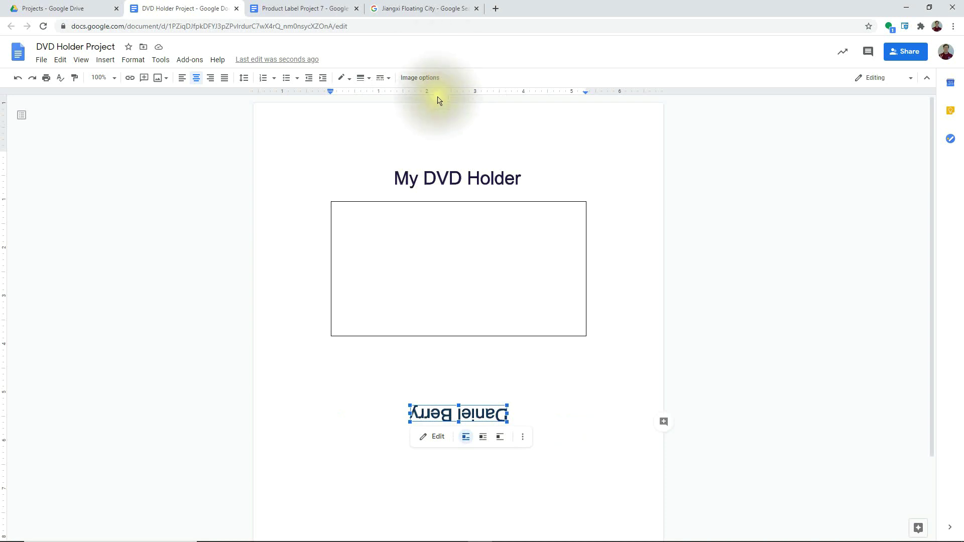
Step: Zoom in and scroll the guide past the fold diagram to the Lesson 7 summary
left_click(536, 414)
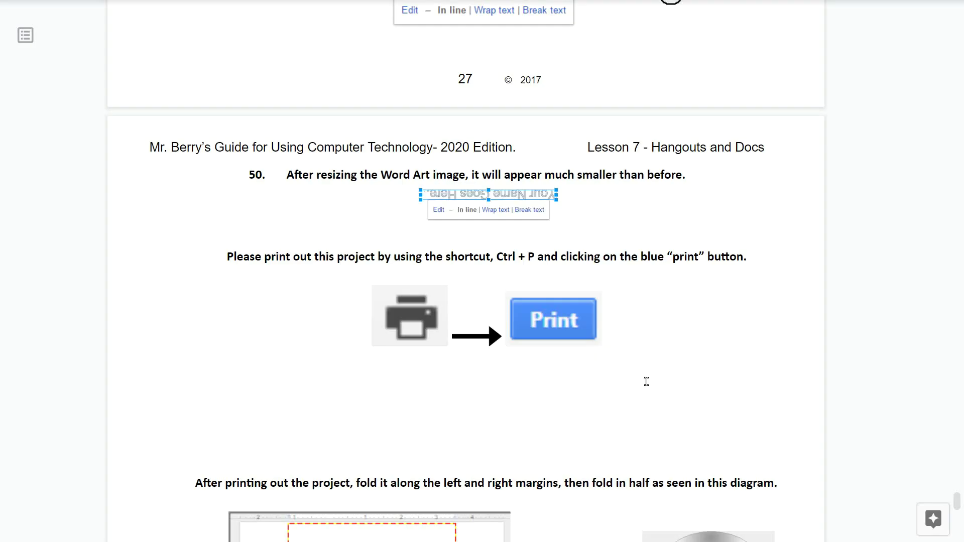
scroll(576, 322, "down", 8)
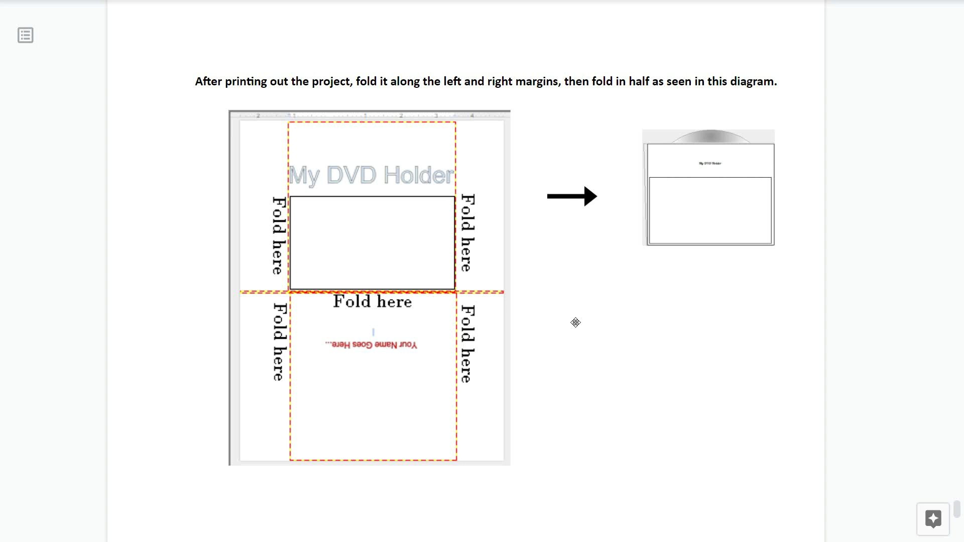
left_click(576, 322)
key("ctrl+plus")
scroll(584, 333, "down", 10)
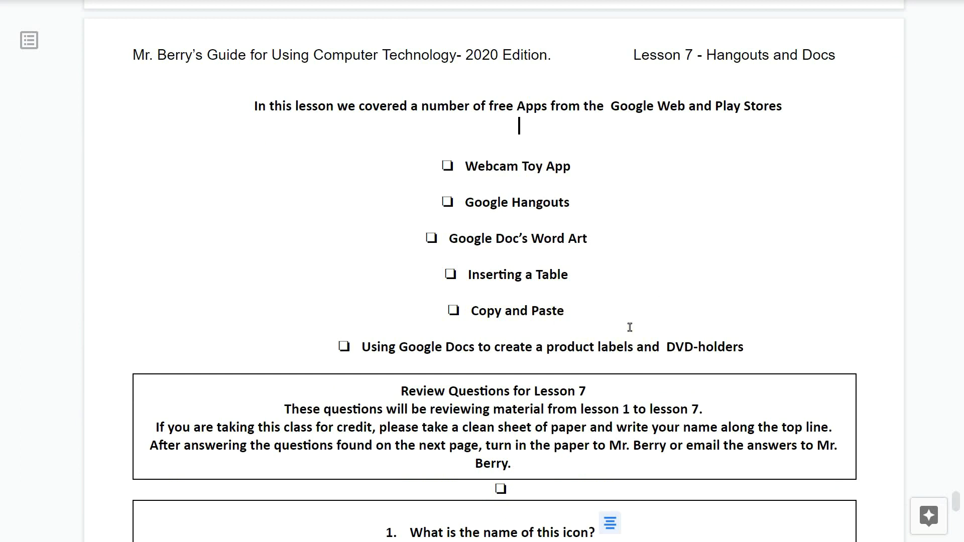
Step: Scroll the guide down to the Review Questions for Lesson 7 table
left_click(642, 306)
left_click(643, 307)
scroll(753, 354, "down", 6)
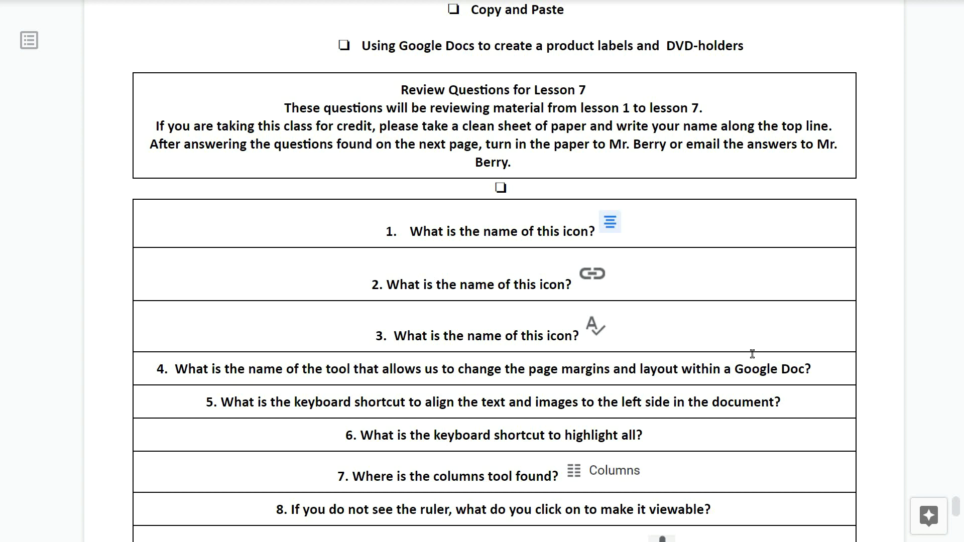
Step: Scroll to the table's end, showing questions 9 and 10 and the page 29 footer
scroll(739, 352, "down", 2)
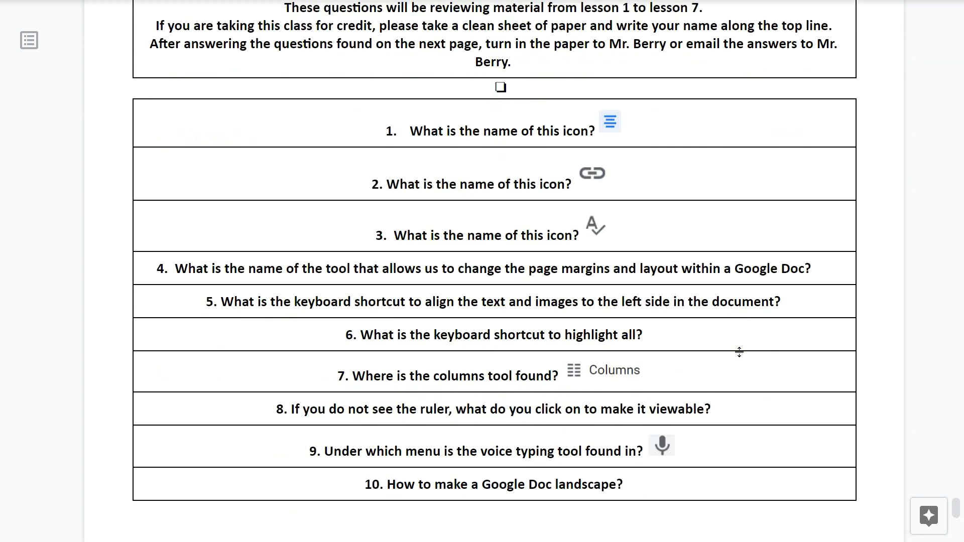
scroll(739, 352, "down", 2)
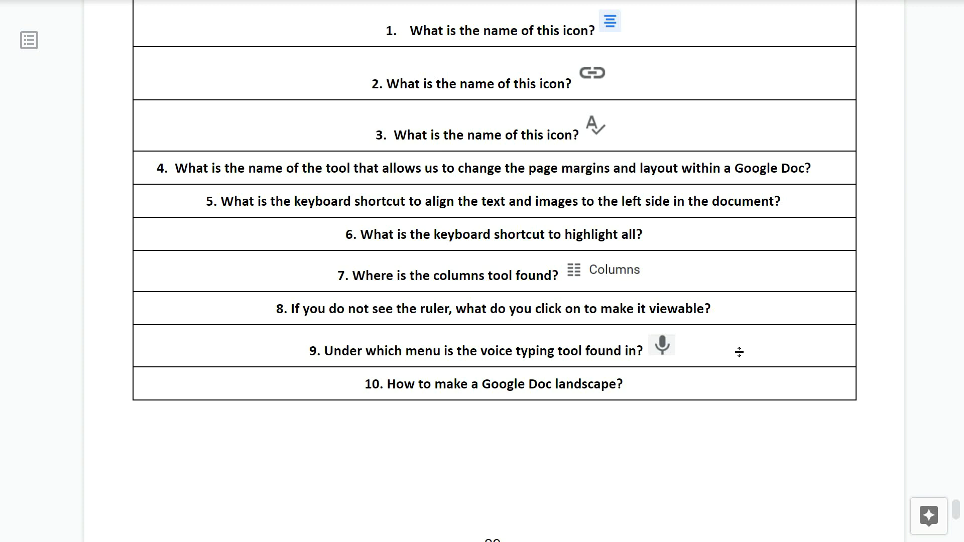
scroll(739, 351, "down", 2)
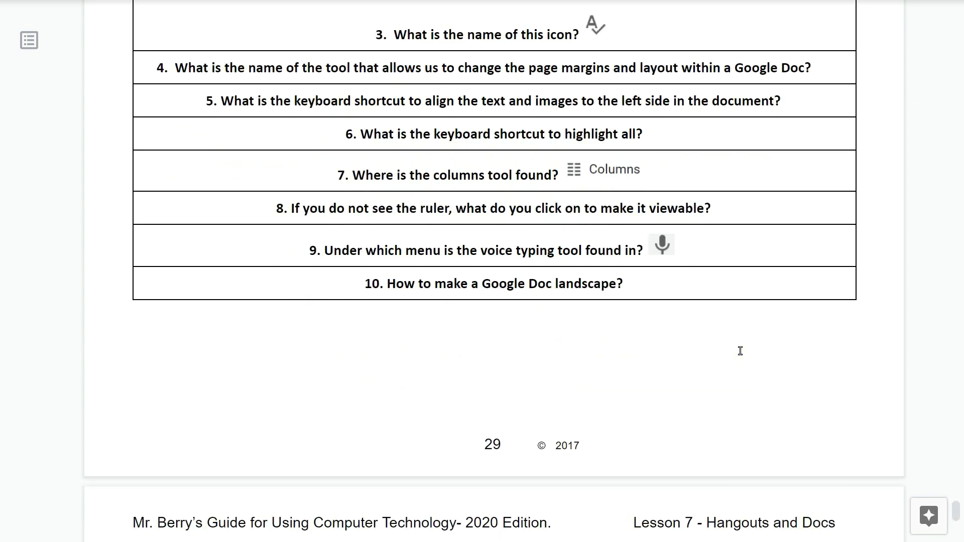
scroll(740, 351, "down", 1)
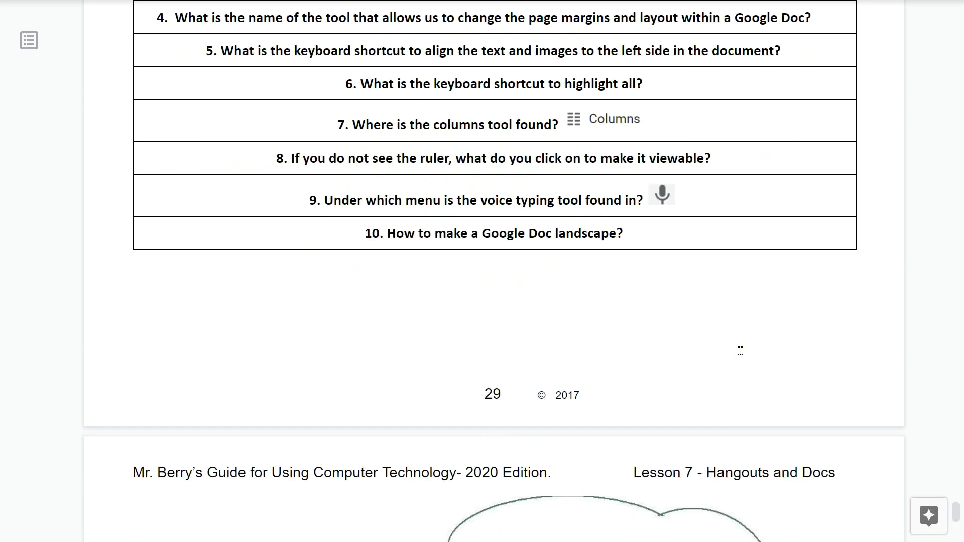